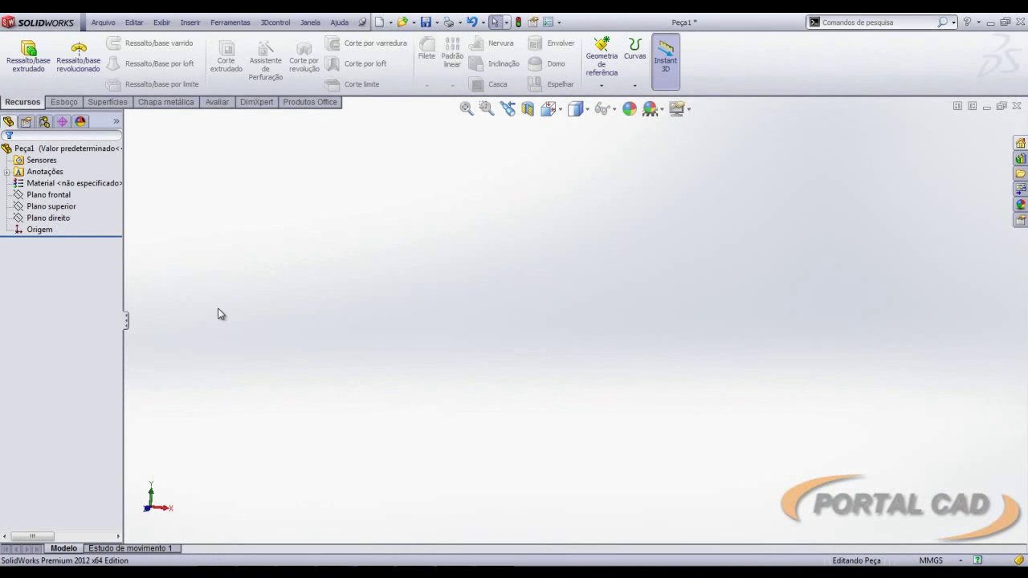
Open a new sketch (Esboço) on the Plano frontal.
click(49, 194)
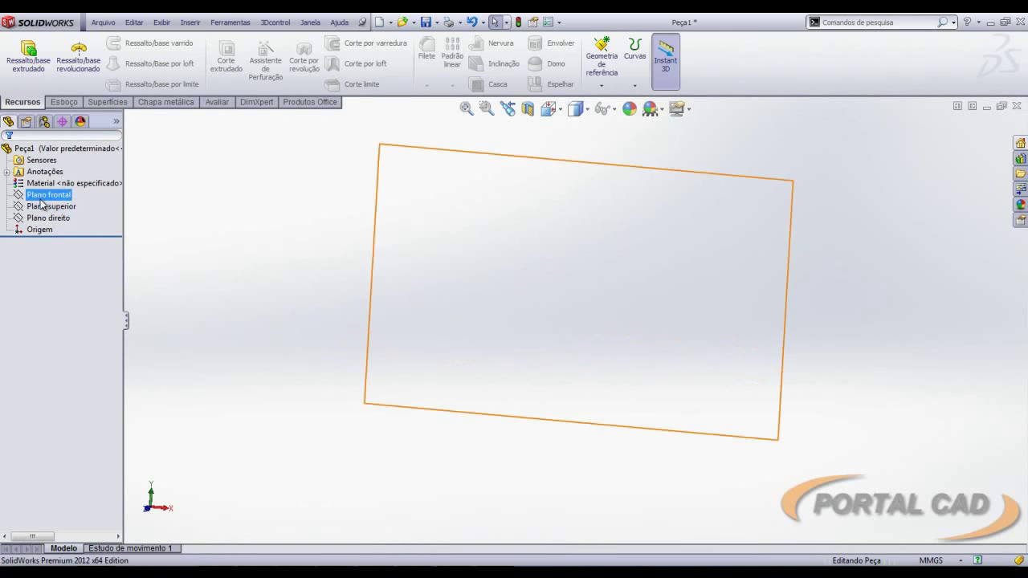
click(47, 173)
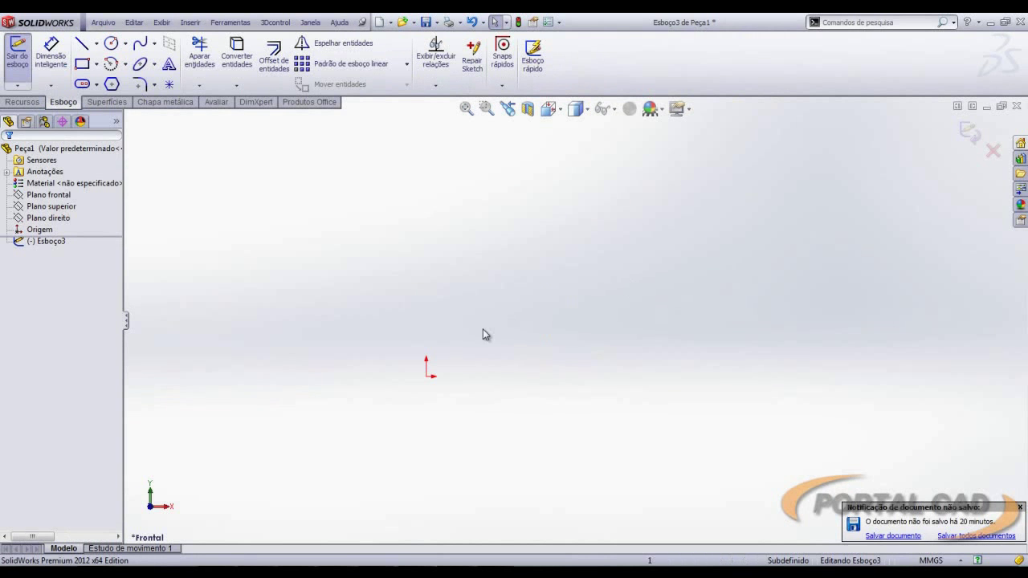
Draw a centreline passing through the origin from above to below.
click(96, 43)
click(121, 73)
click(377, 185)
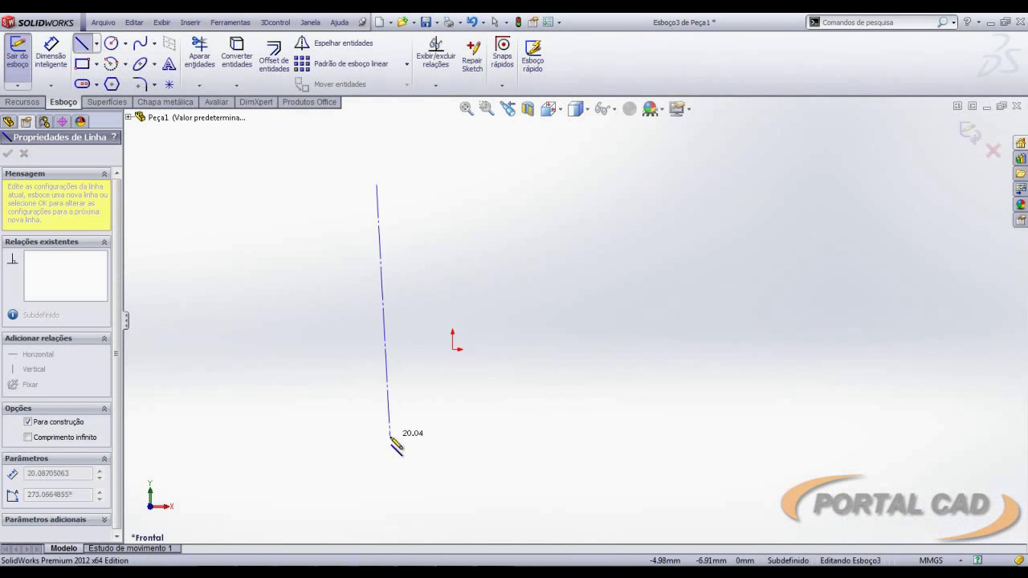
click(383, 492)
key(Escape)
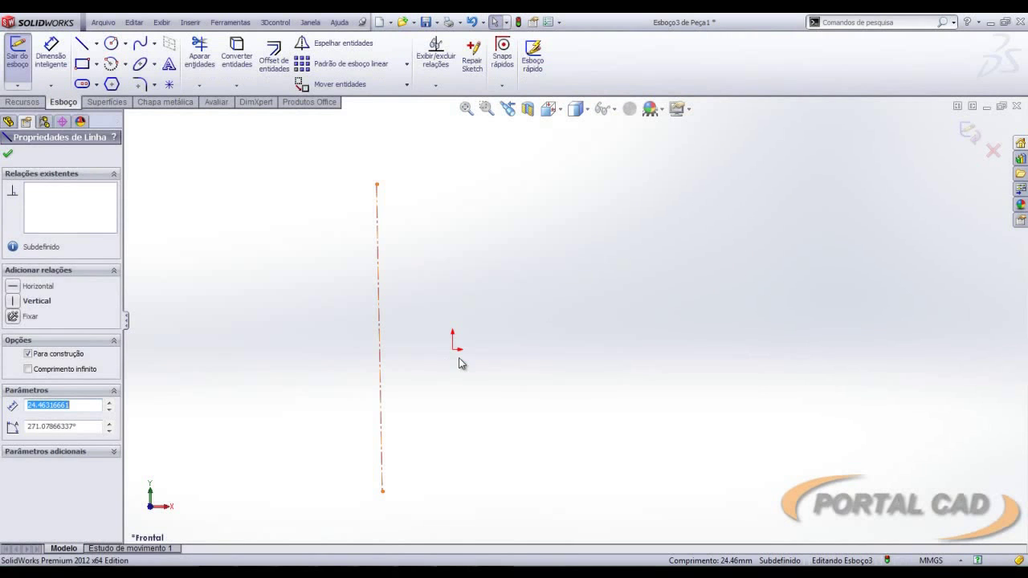
Give the centreline Ponto médio (midpoint on origin) and Vertical relations.
ctrl+click(453, 348)
click(488, 294)
click(489, 295)
click(450, 294)
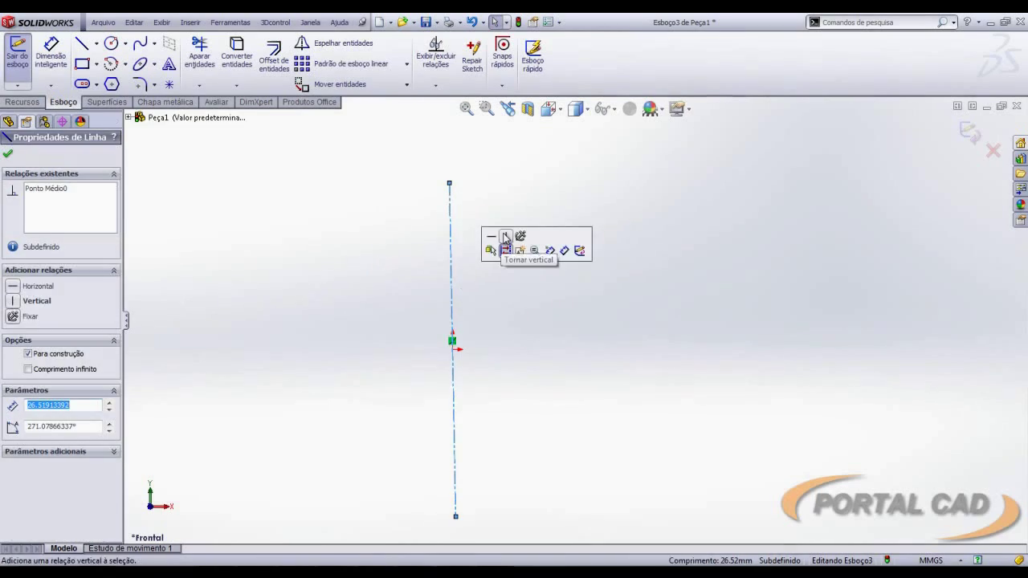
click(509, 236)
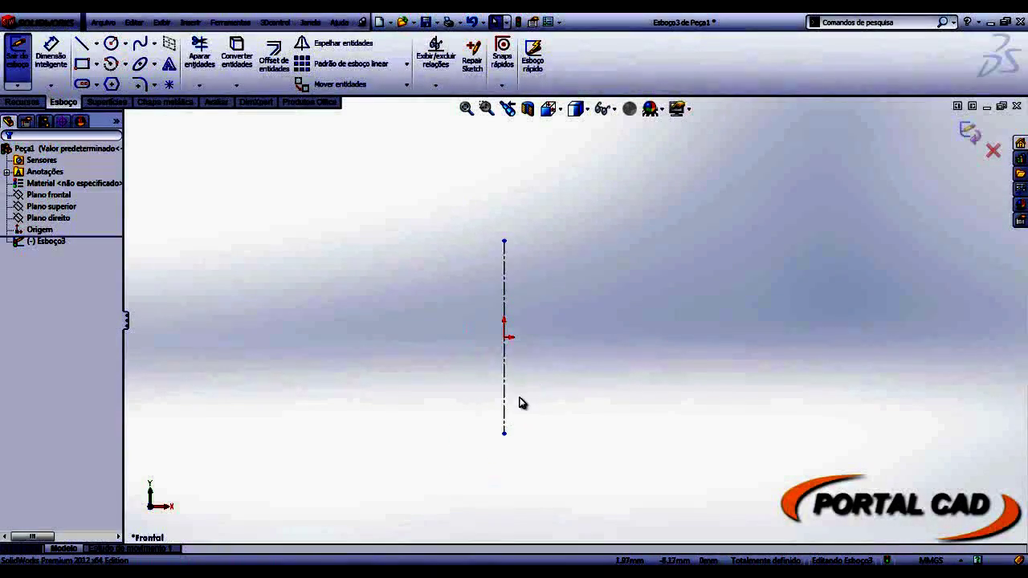
Dimension the centreline's length to 25 mm.
click(506, 367)
click(469, 361)
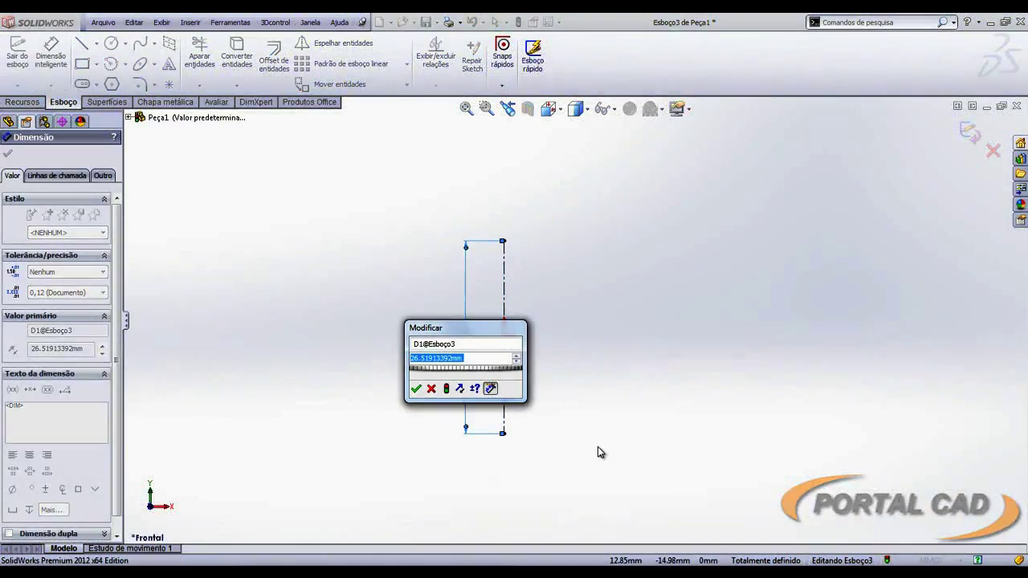
text(25)
key(Return)
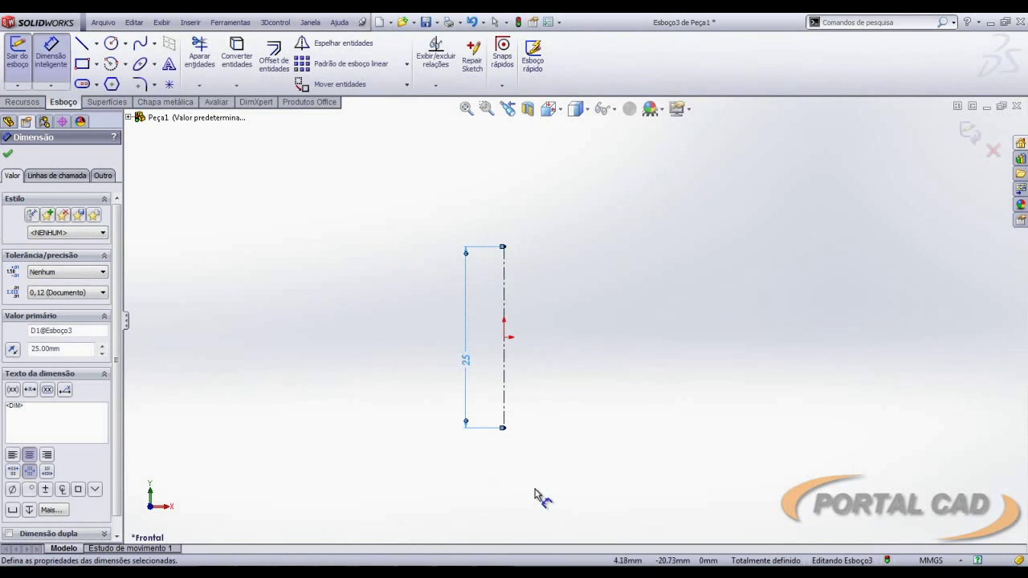
key(Escape)
scroll(606, 396, down, 3)
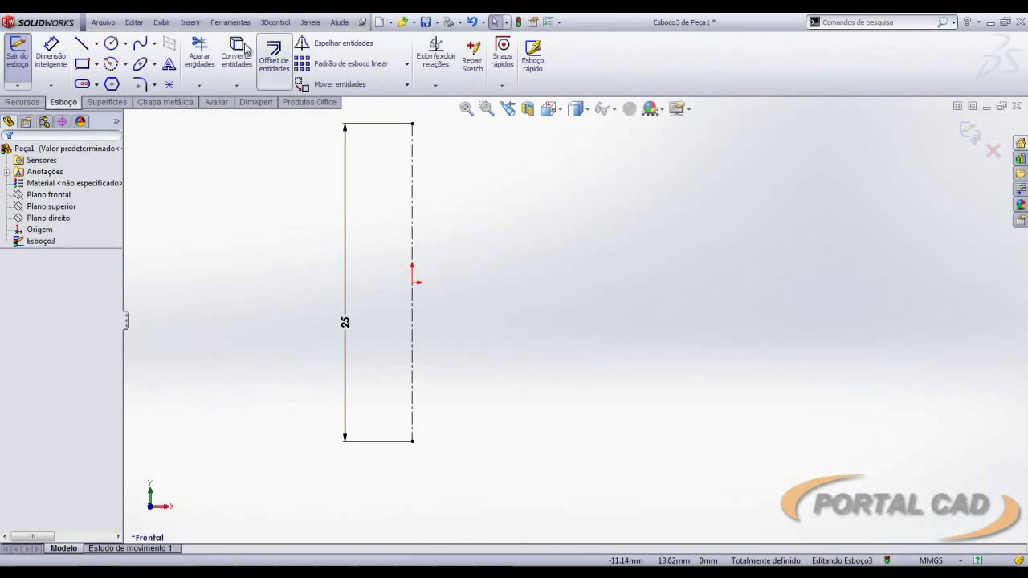
Turn on Espelho dinâmico using the 25 mm centreline as the mirror axis.
click(230, 22)
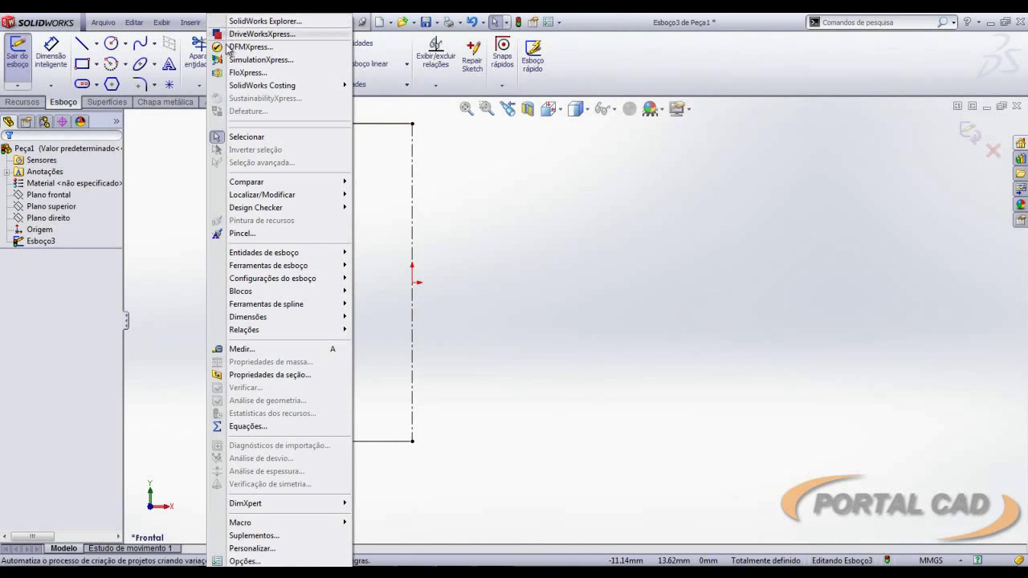
mouse_move(269, 265)
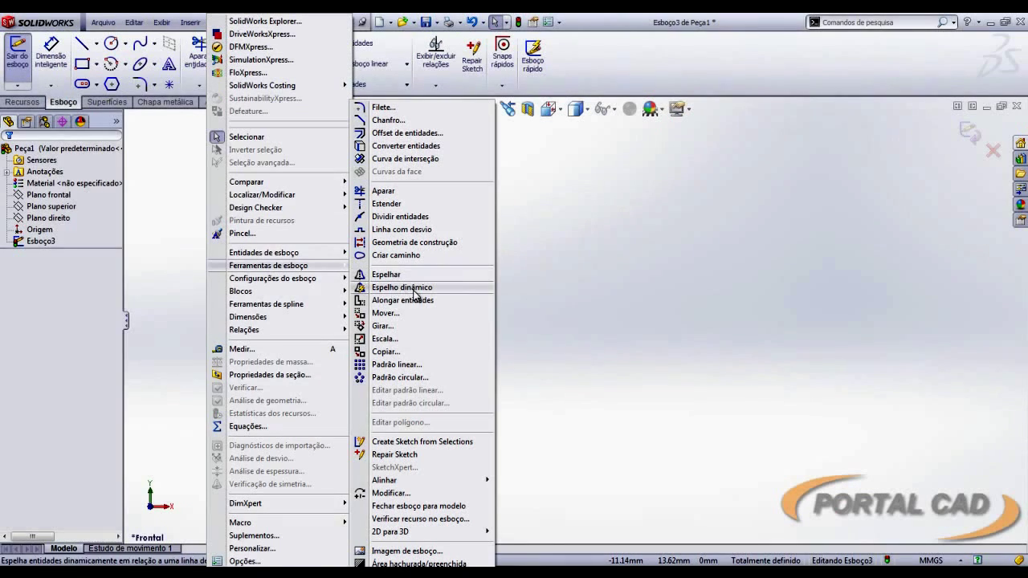
click(401, 288)
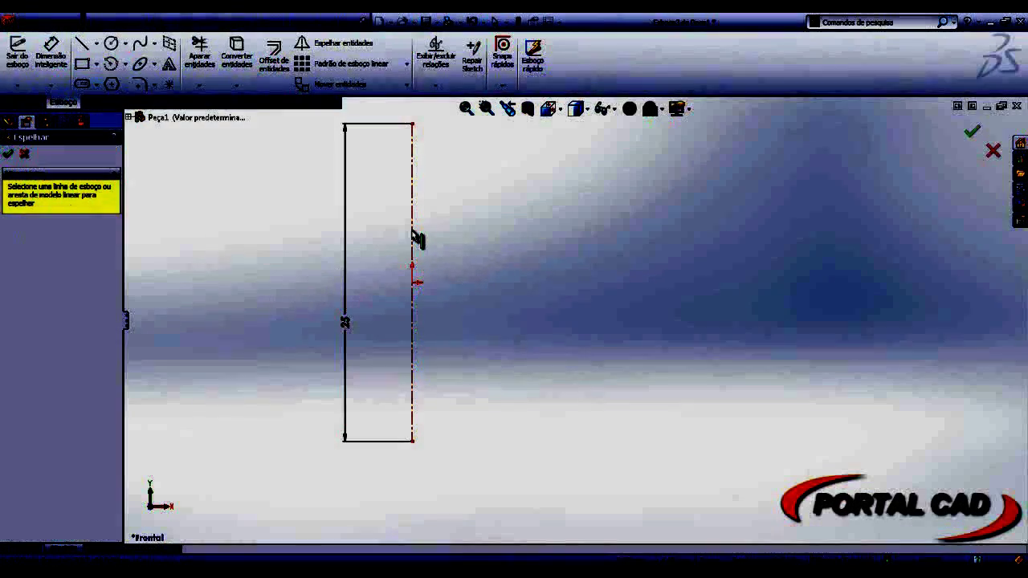
click(412, 233)
scroll(564, 285, up, 3)
scroll(562, 291, down, 1)
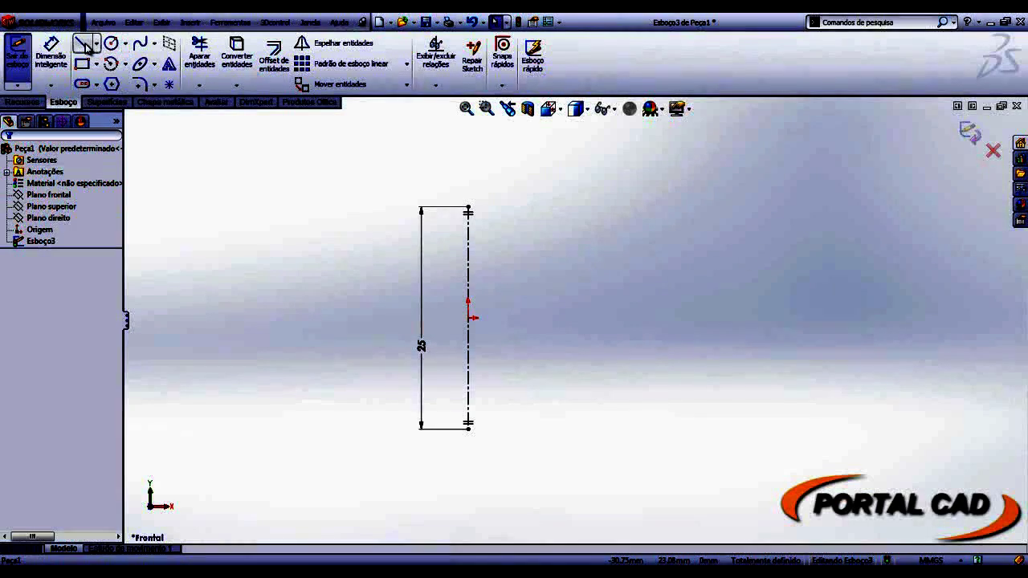
click(84, 44)
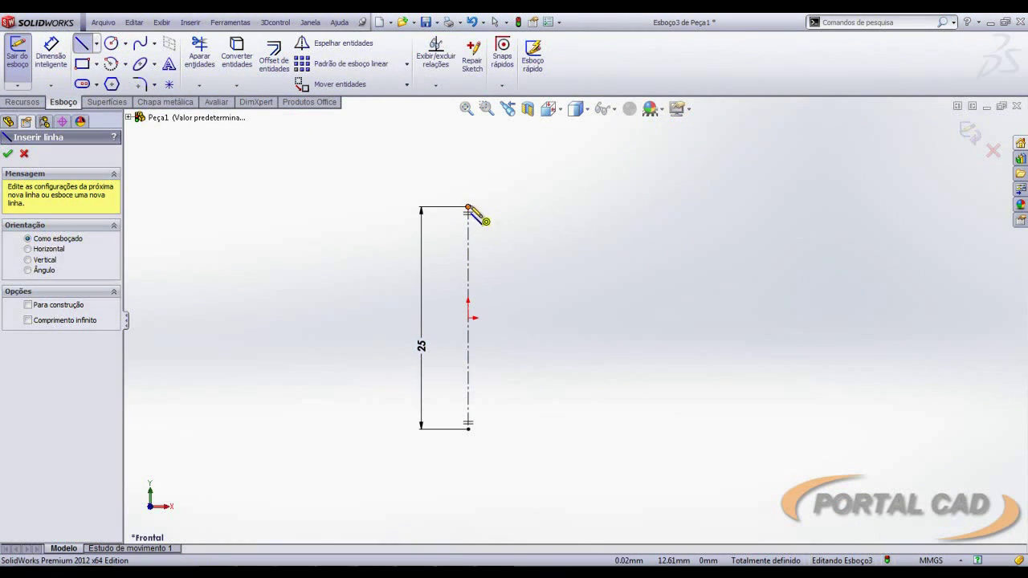
Chain the top arc, sloping side, small tangent arc, lobe top edge and rounded lobe end.
click(468, 207)
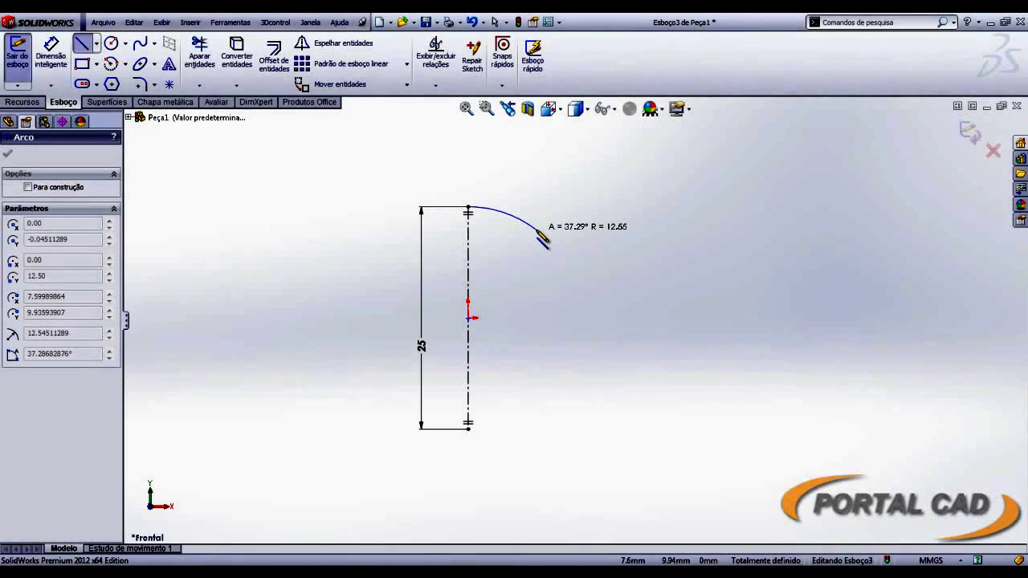
click(537, 231)
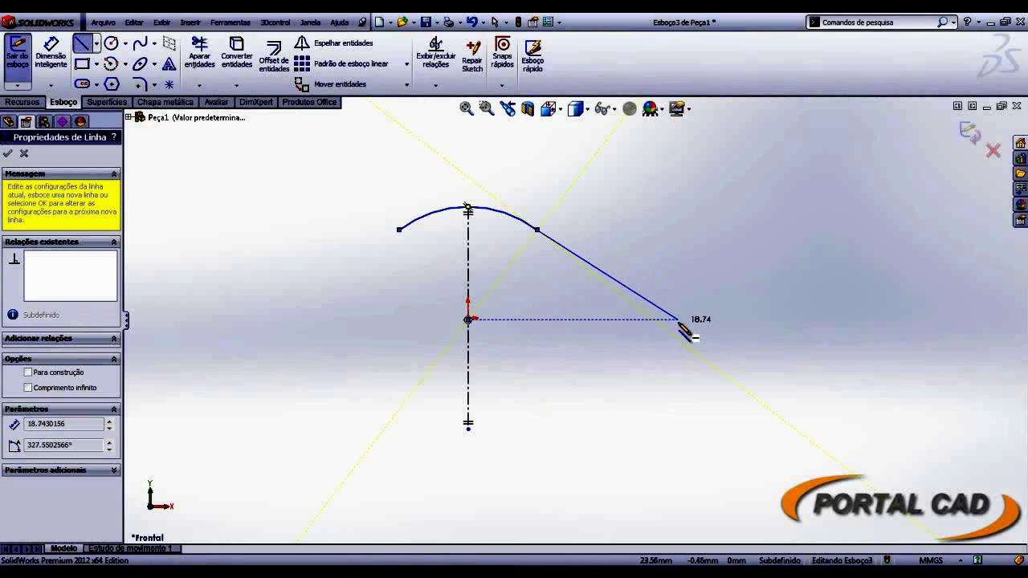
click(607, 284)
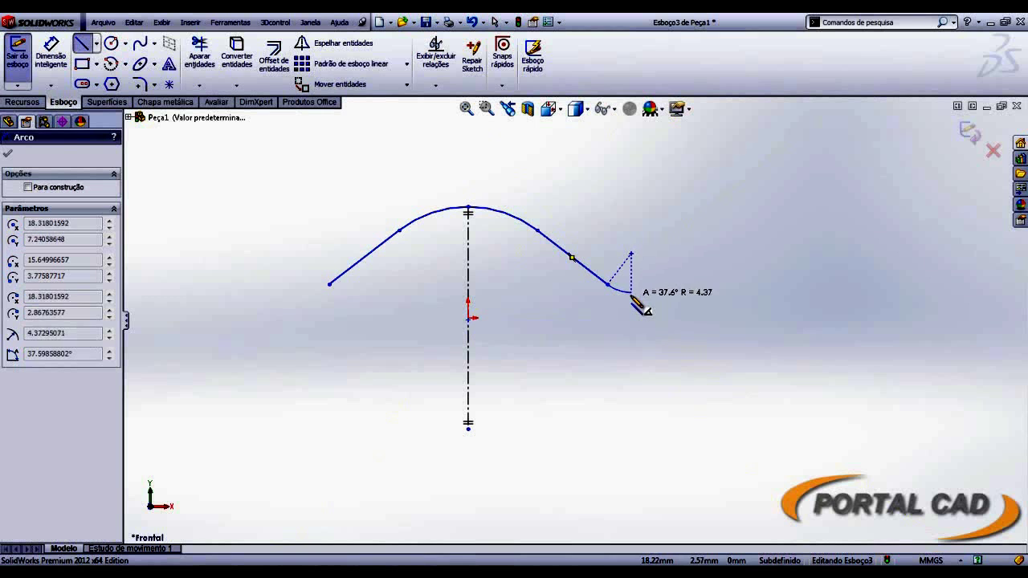
click(631, 292)
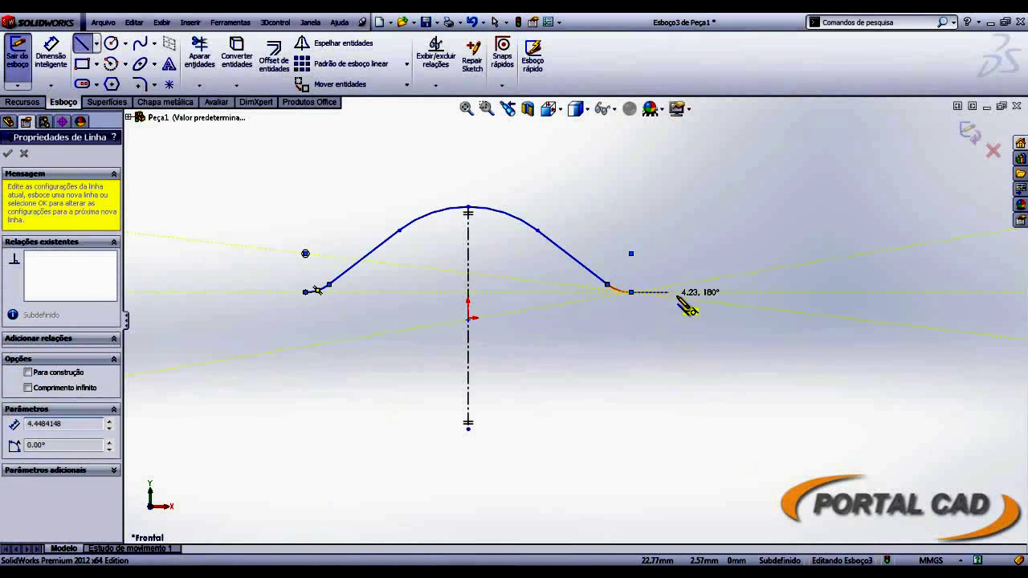
click(731, 297)
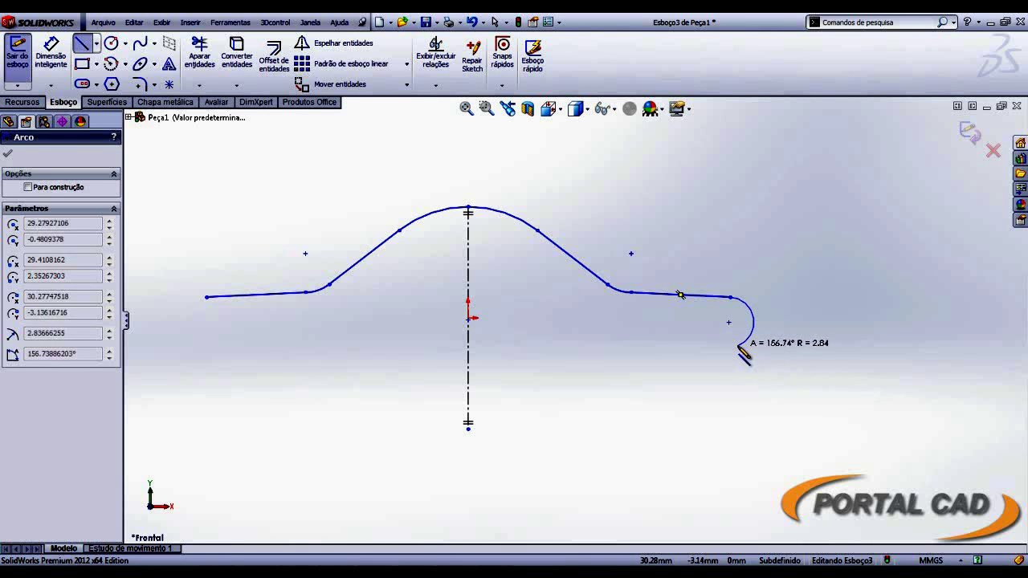
click(739, 347)
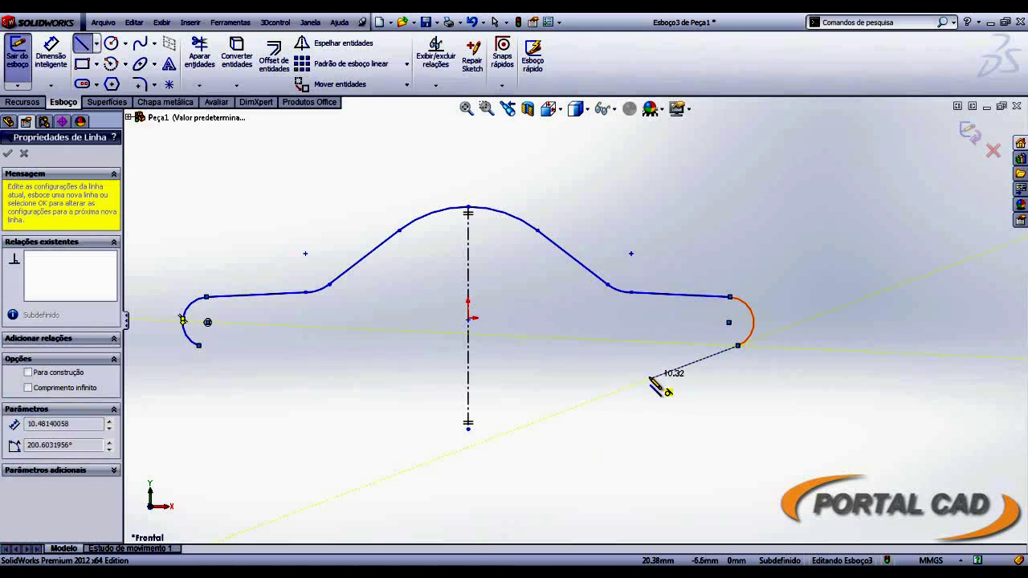
Add the lower sloping line, small arc and bottom arc closing on the centreline, then exit Line.
click(632, 384)
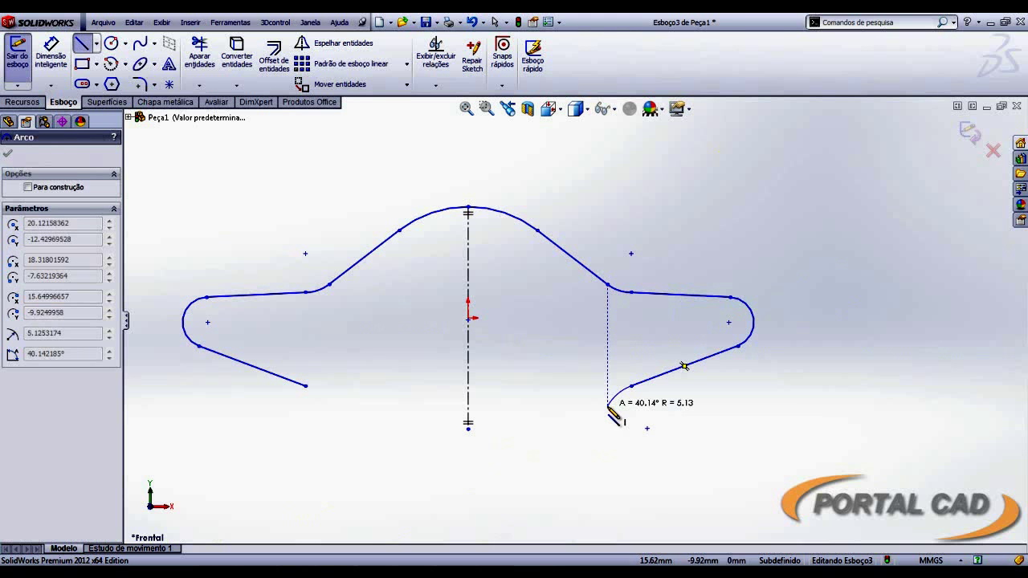
click(608, 407)
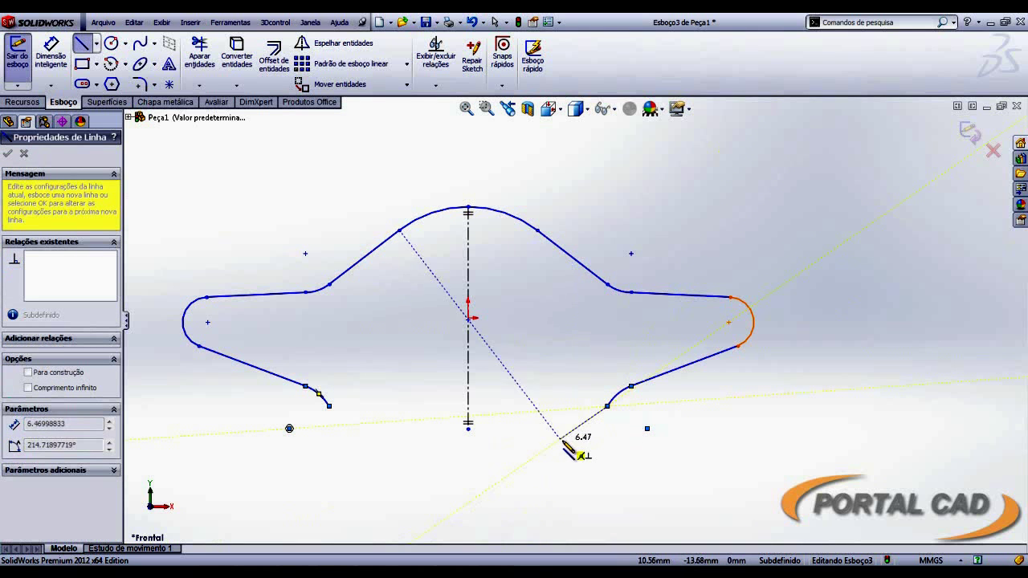
click(537, 455)
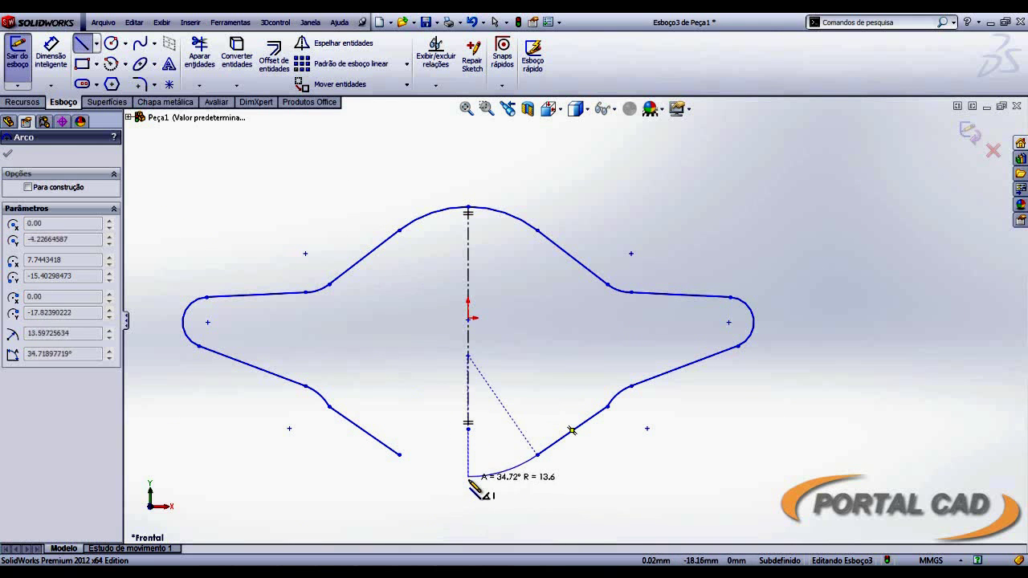
click(468, 477)
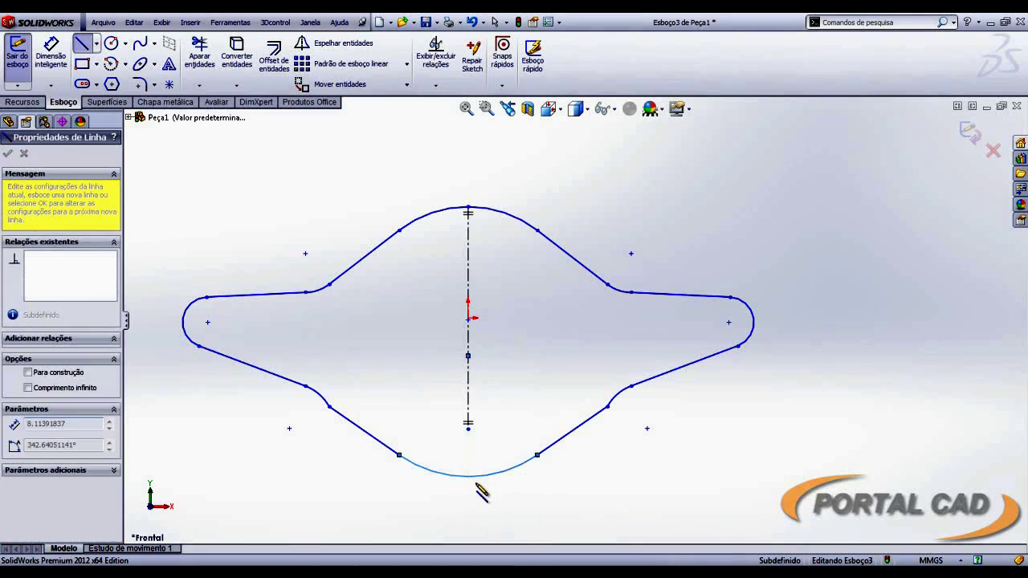
click(400, 455)
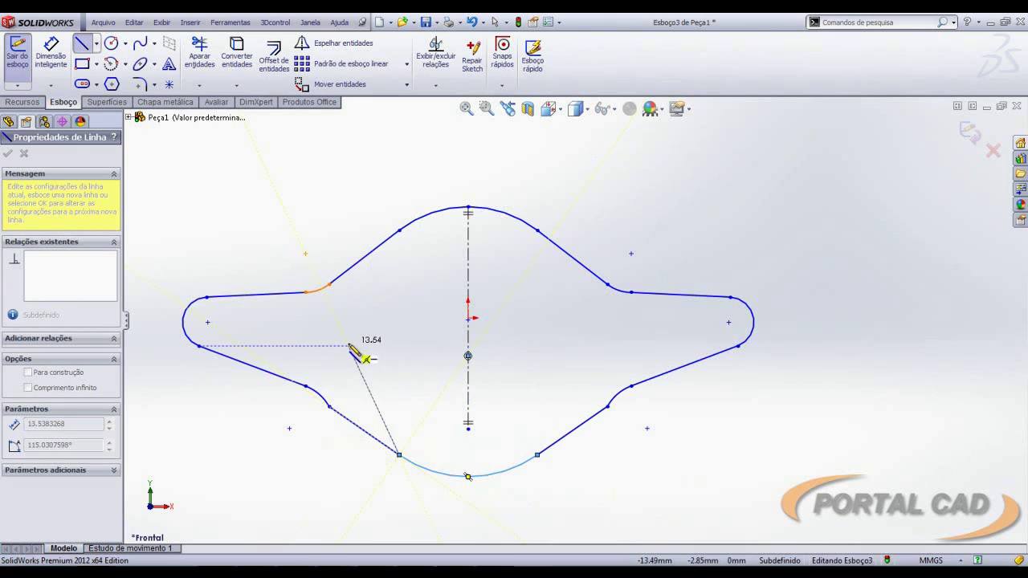
right_click(350, 347)
click(428, 238)
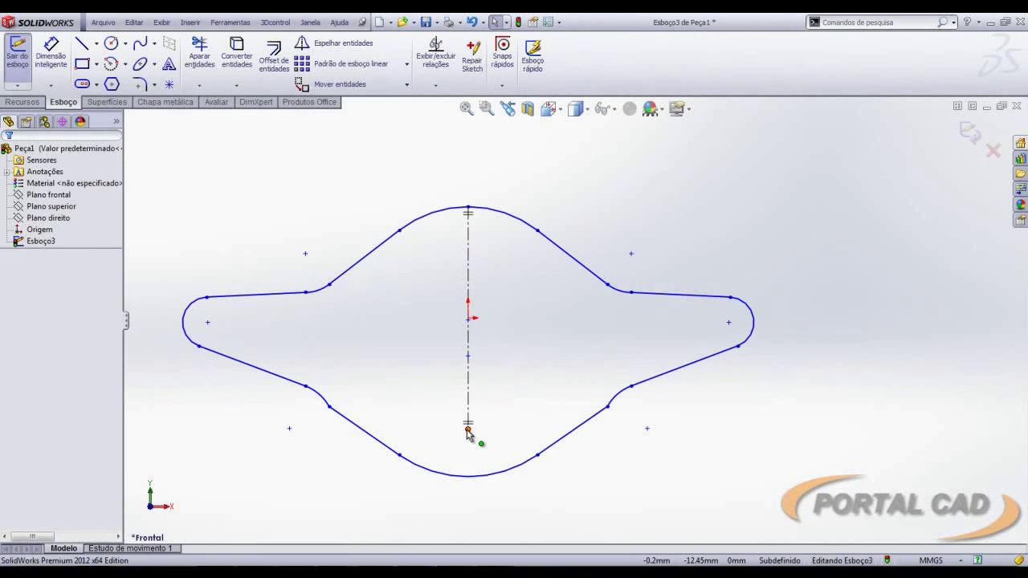
Attach the centreline end to the bottom arc's midpoint and make the lower-right fillet tangent.
drag(468, 431, 468, 475)
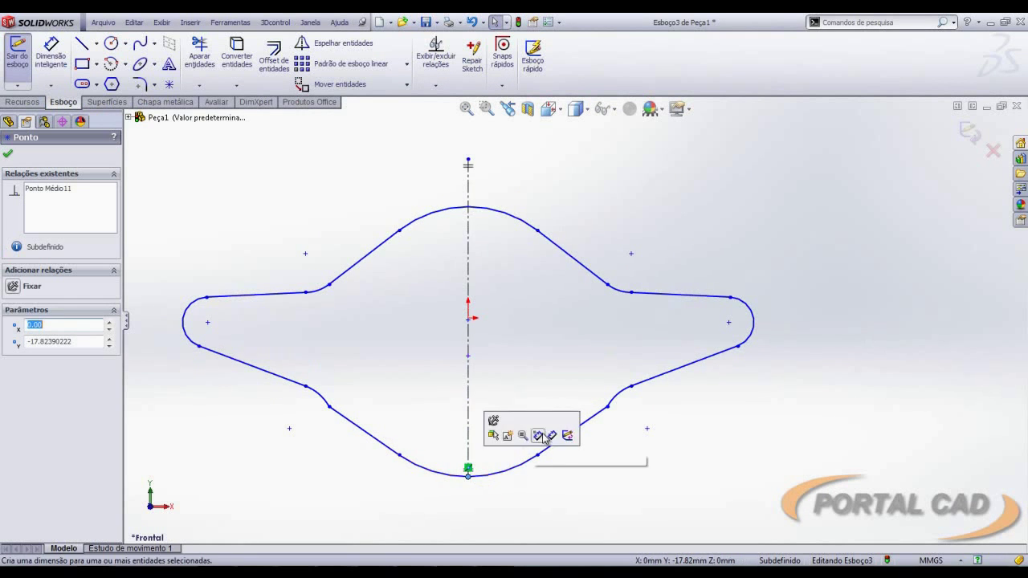
click(600, 234)
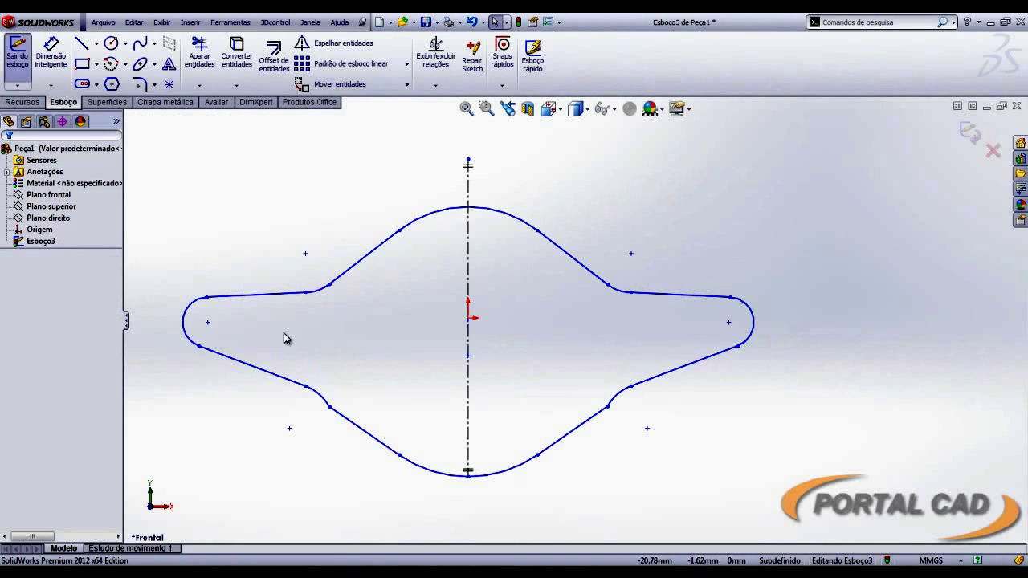
click(619, 401)
ctrl+click(594, 416)
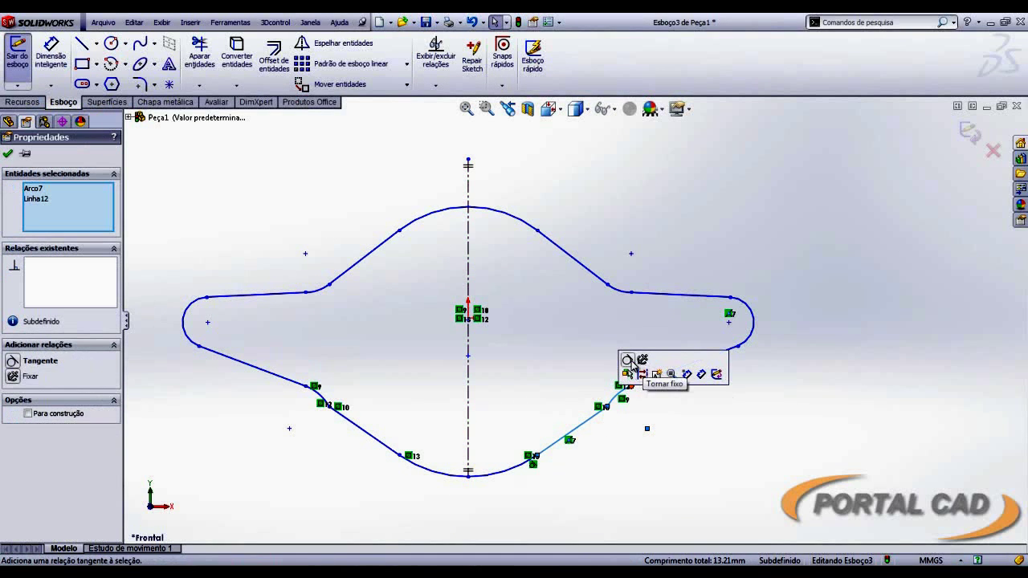
click(687, 408)
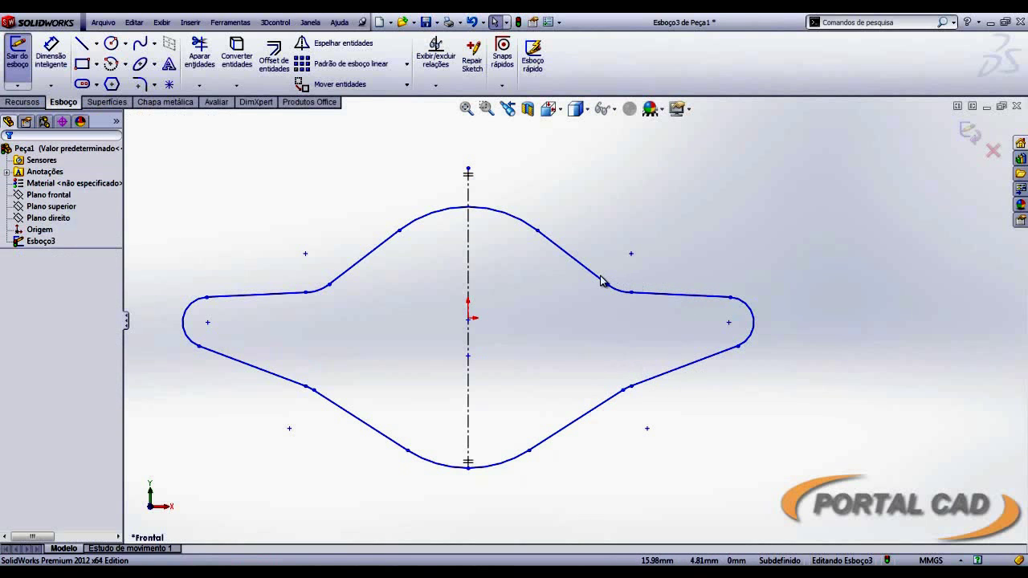
Make the top arc coincident with the centreline's top point, then start dimensioning the centreline.
drag(481, 211, 482, 203)
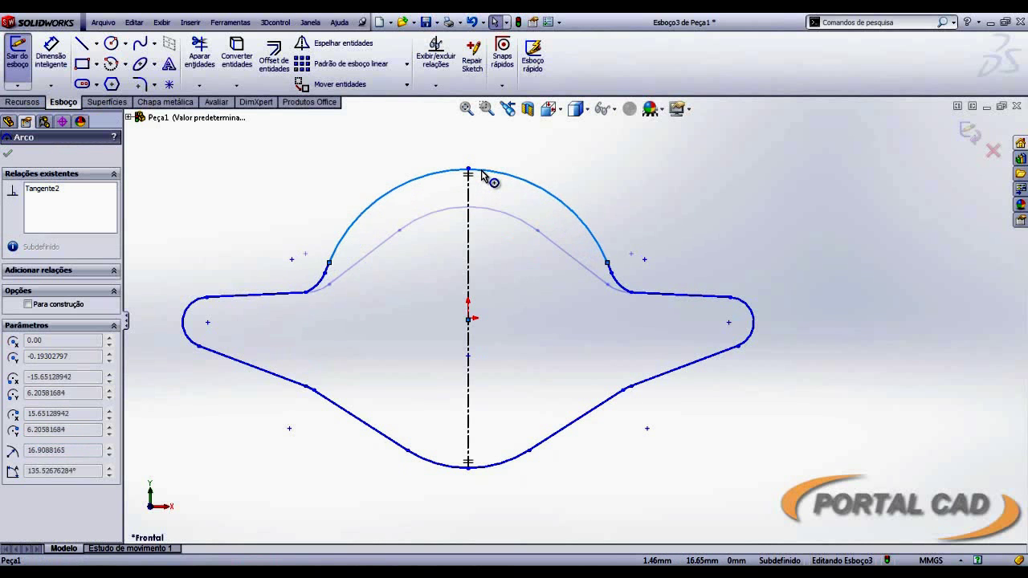
ctrl+click(469, 171)
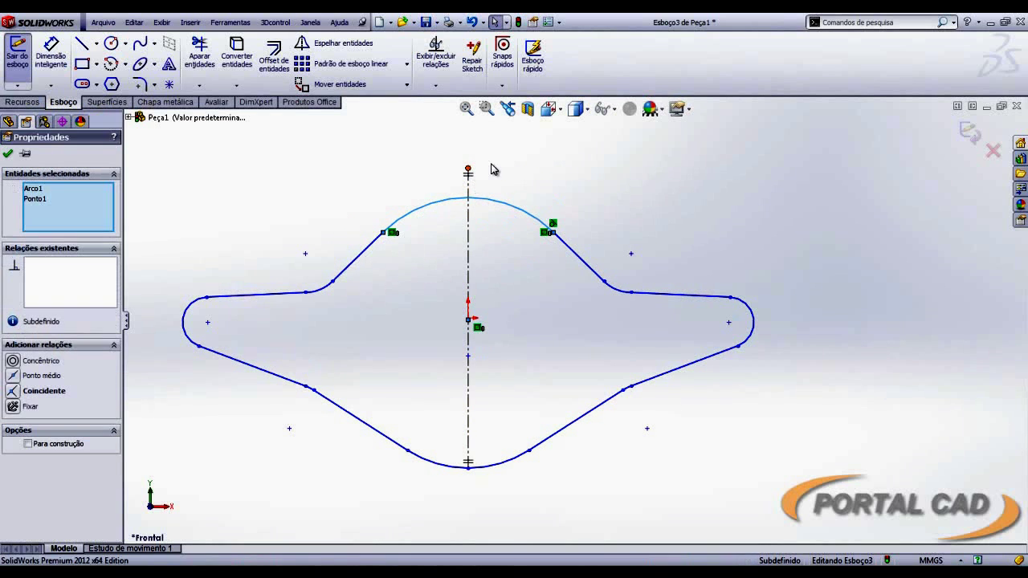
click(529, 119)
click(534, 202)
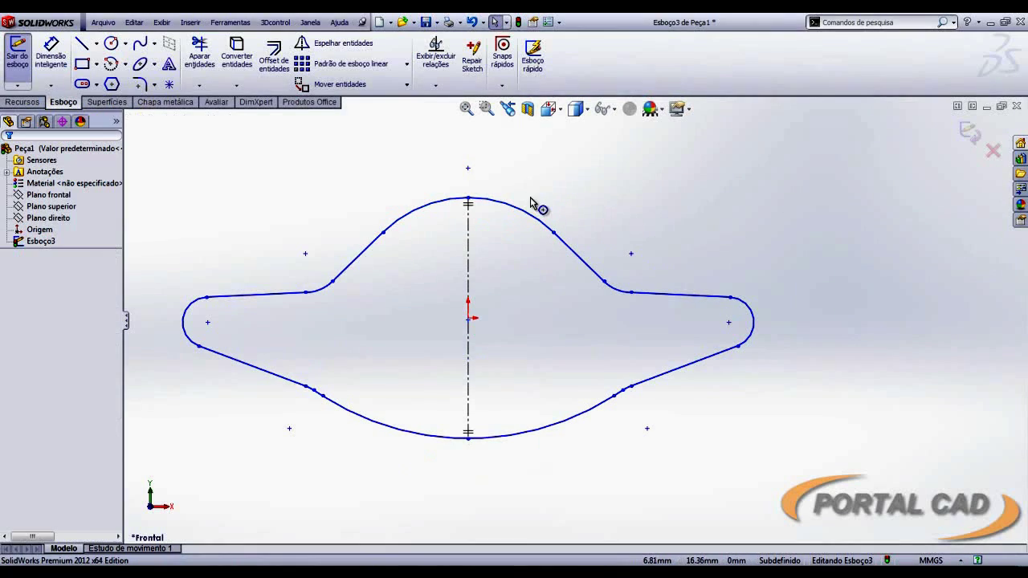
key(d)
click(469, 296)
Set the bracket's overall height to 30 mm.
click(508, 290)
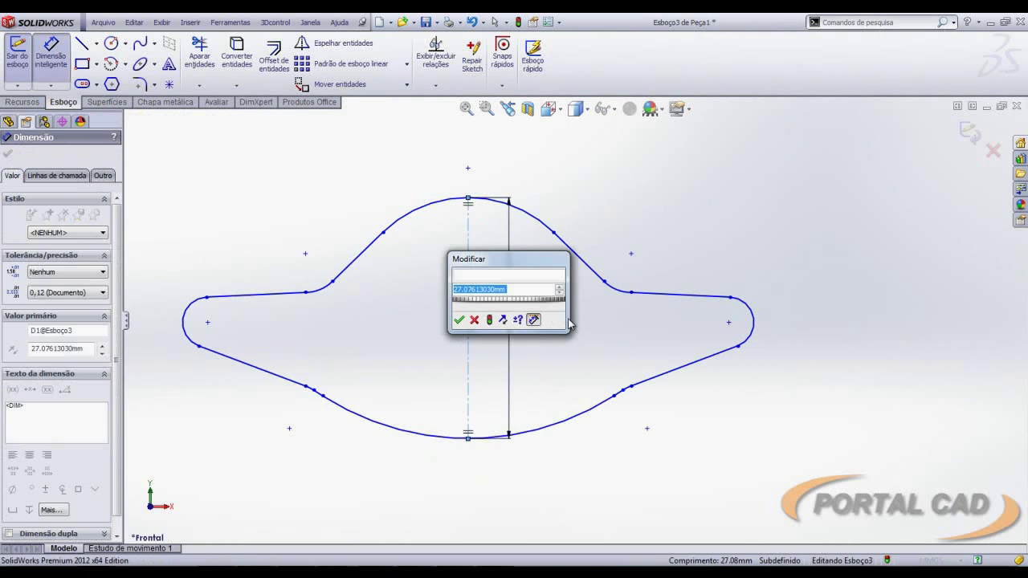
text(3)
key(Return)
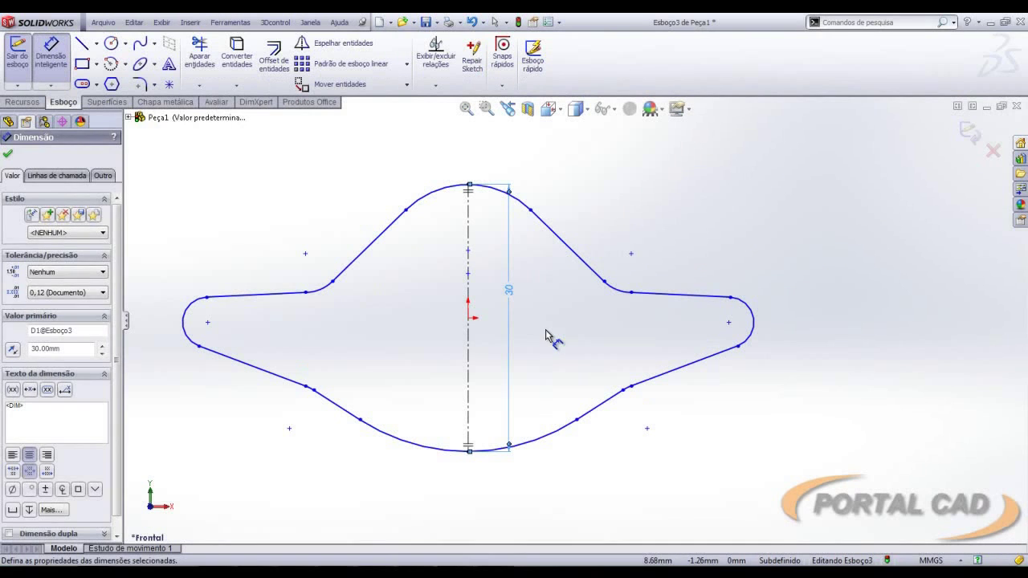
click(623, 252)
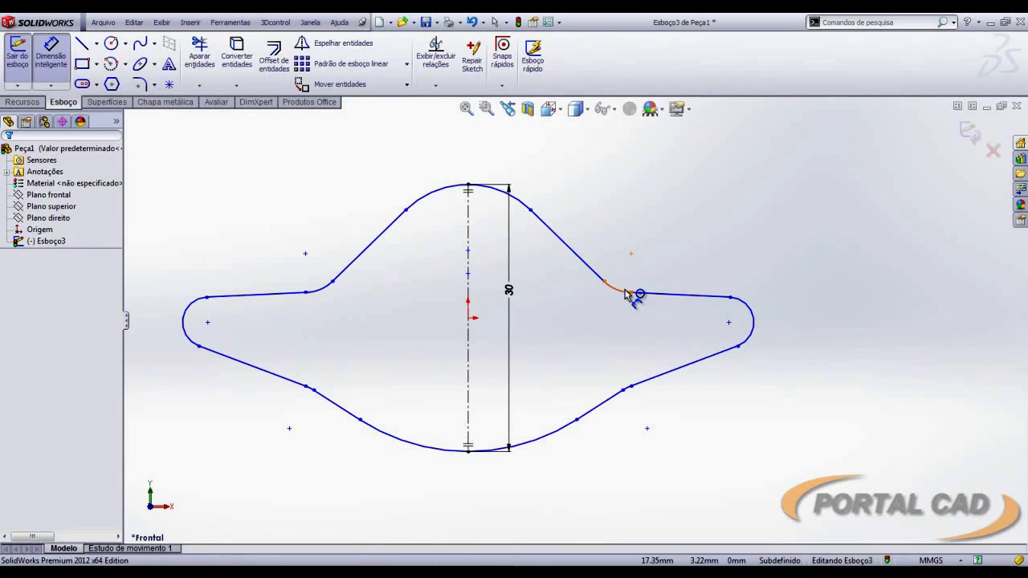
Dimension the upper-right fillet R5 and right end arc R3, then drag the R3 centre outward.
drag(629, 294, 682, 234)
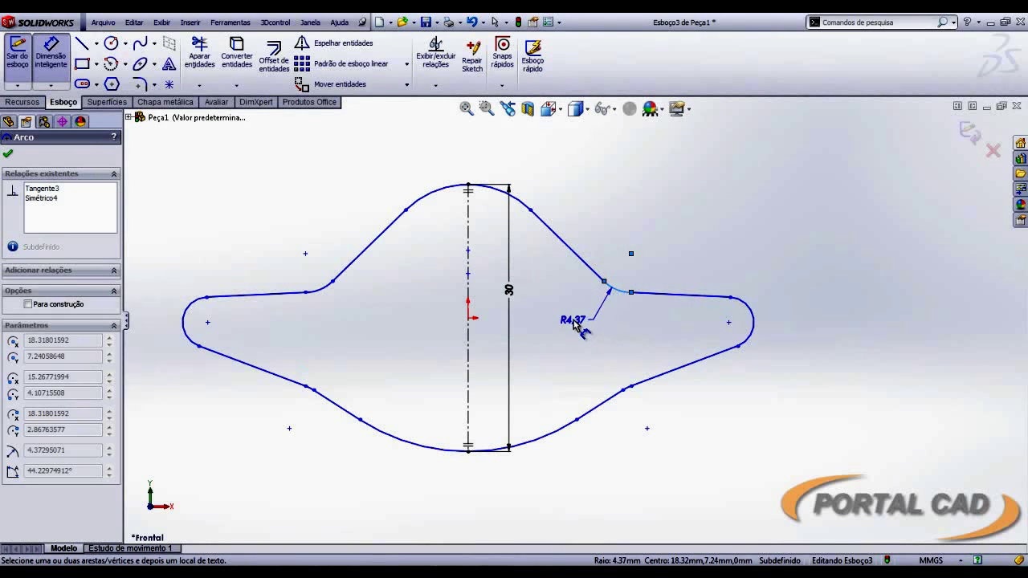
click(577, 325)
text(5)
key(Return)
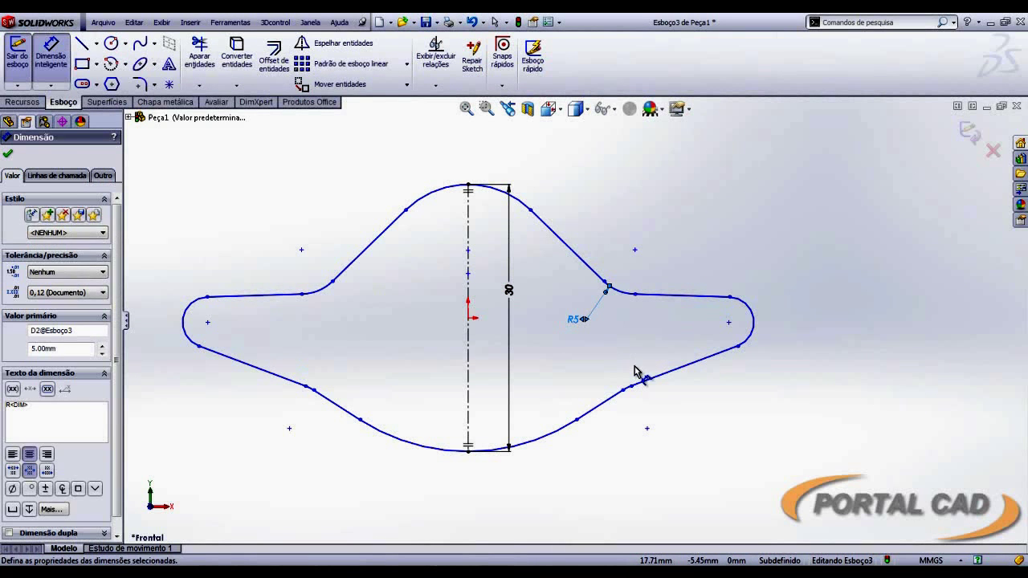
click(755, 321)
click(795, 291)
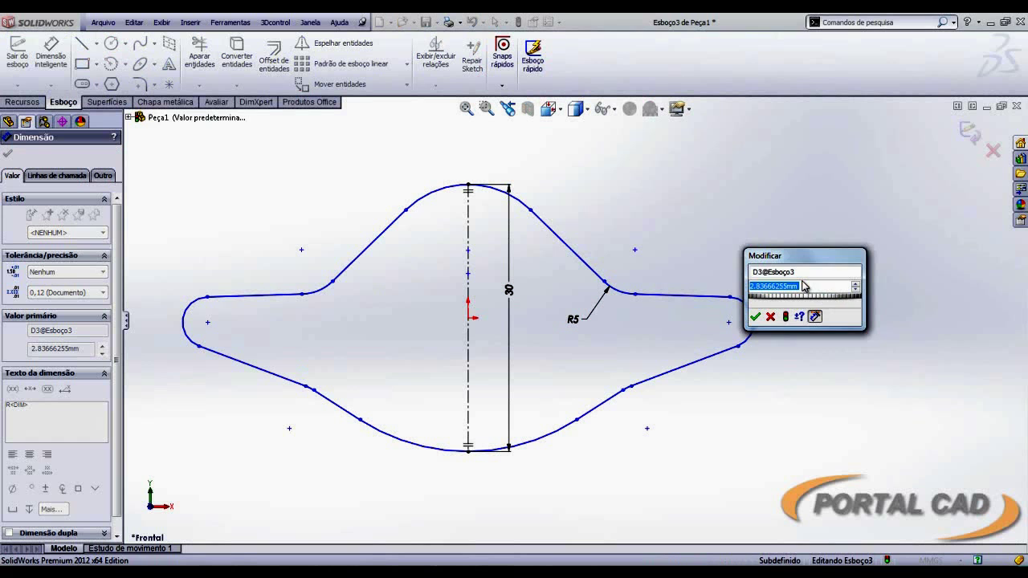
text(3)
key(Return)
key(Escape)
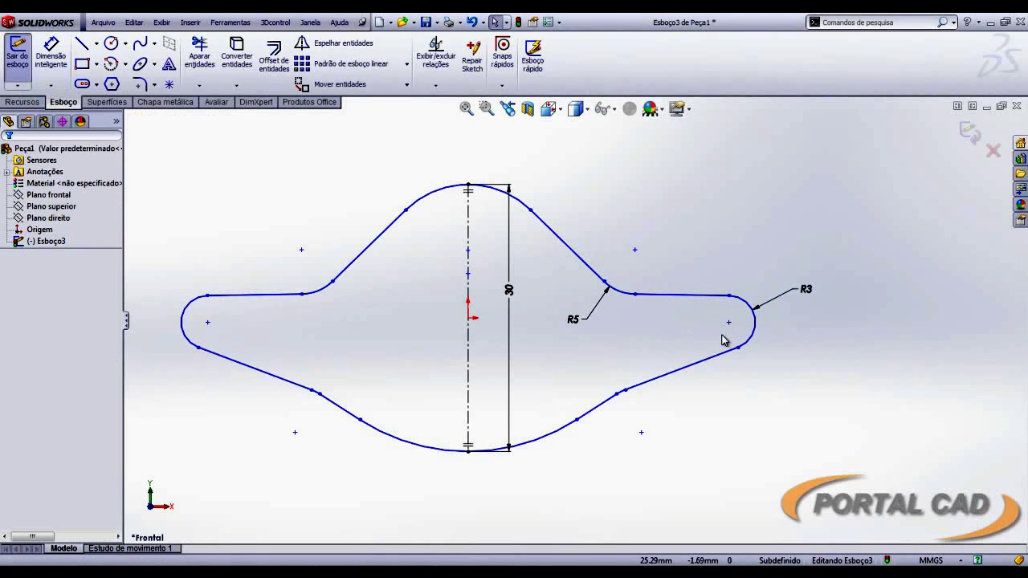
mouse_move(734, 330)
mouse_down()
mouse_move(736, 287)
mouse_move(738, 344)
mouse_move(740, 324)
mouse_up()
Make the R5 fillet tangent to its neighbouring line and check the lower fillet's relations.
click(620, 423)
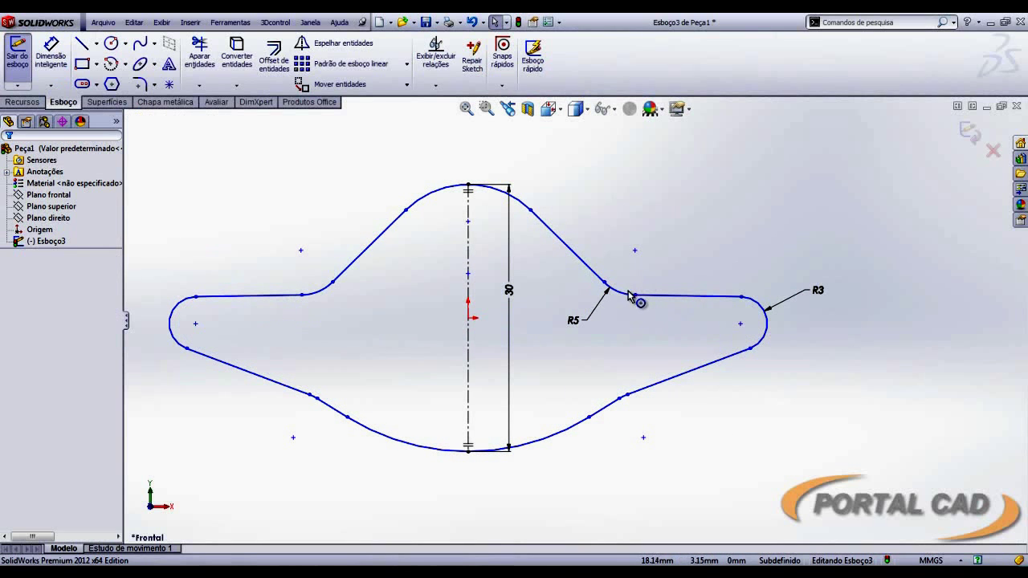
click(630, 295)
ctrl+click(667, 296)
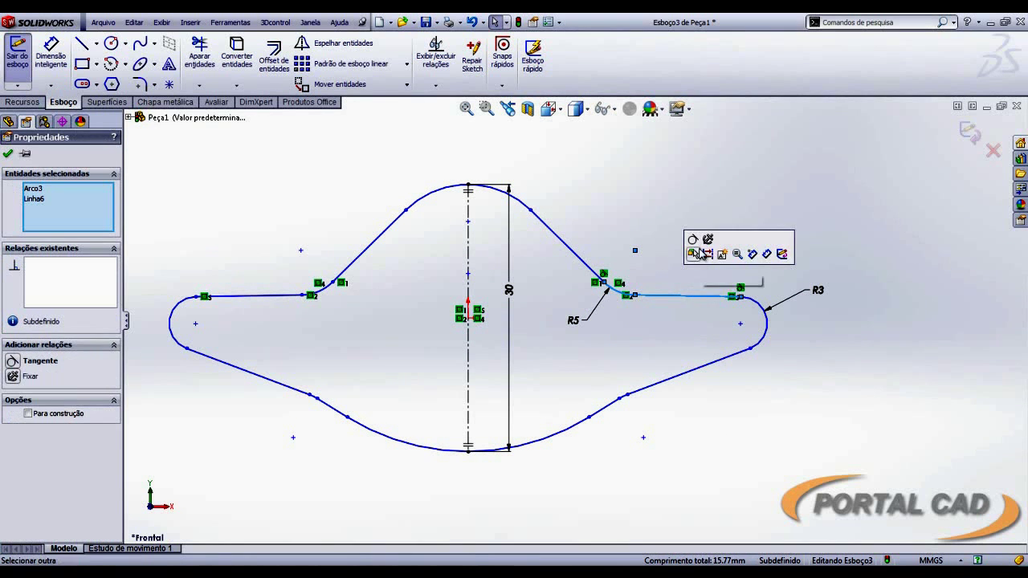
click(688, 246)
click(386, 315)
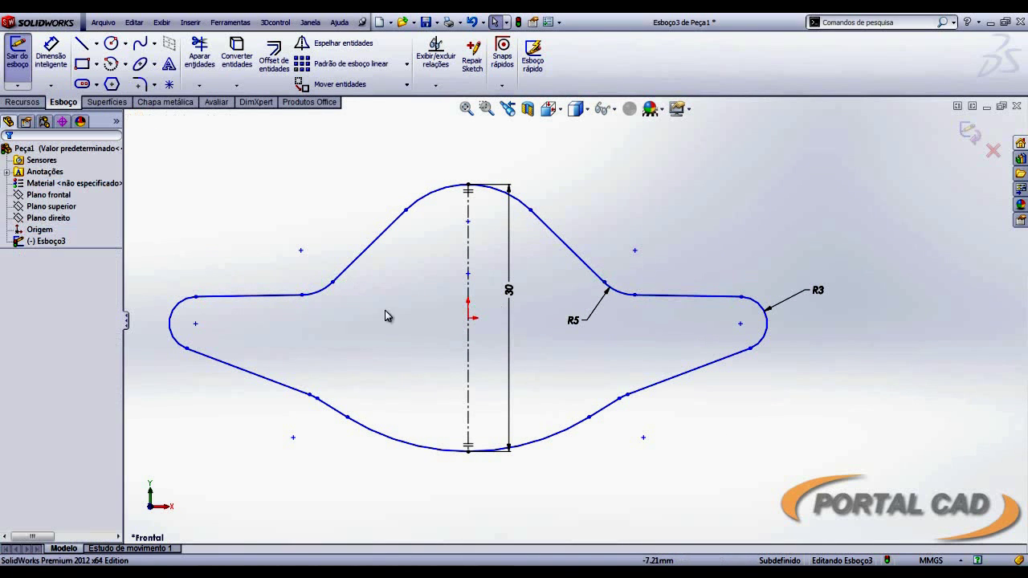
click(581, 420)
ctrl+click(612, 408)
click(649, 435)
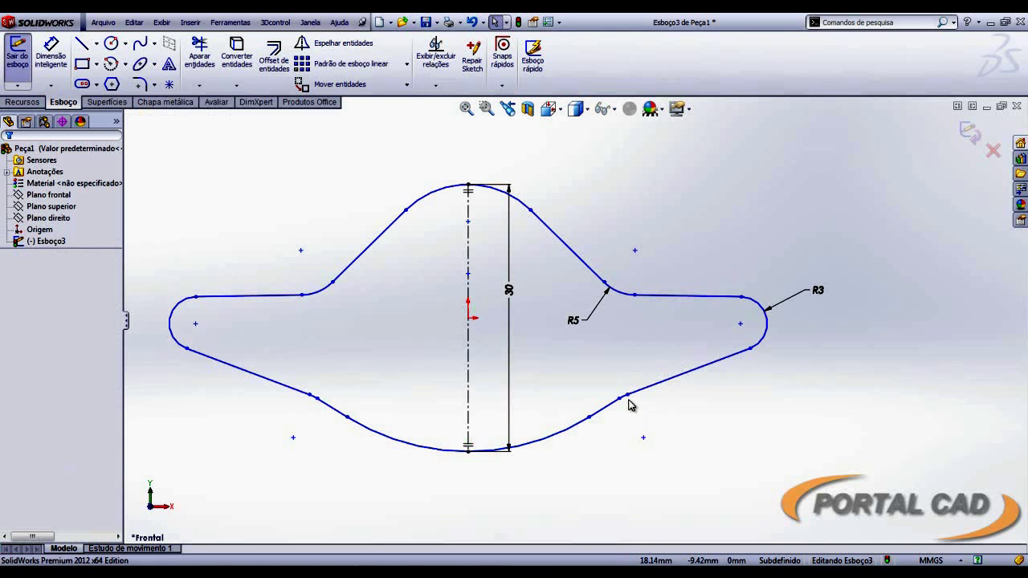
Drag the lower-right line's endpoint to reshape the right lobe.
scroll(629, 404, down, 5)
click(595, 351)
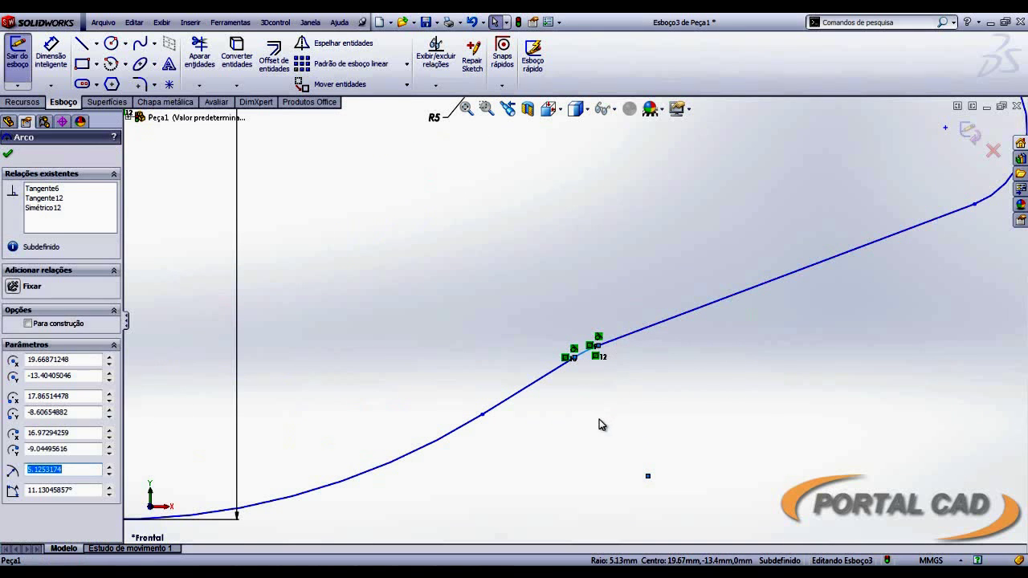
click(601, 424)
scroll(602, 424, up, 5)
click(558, 355)
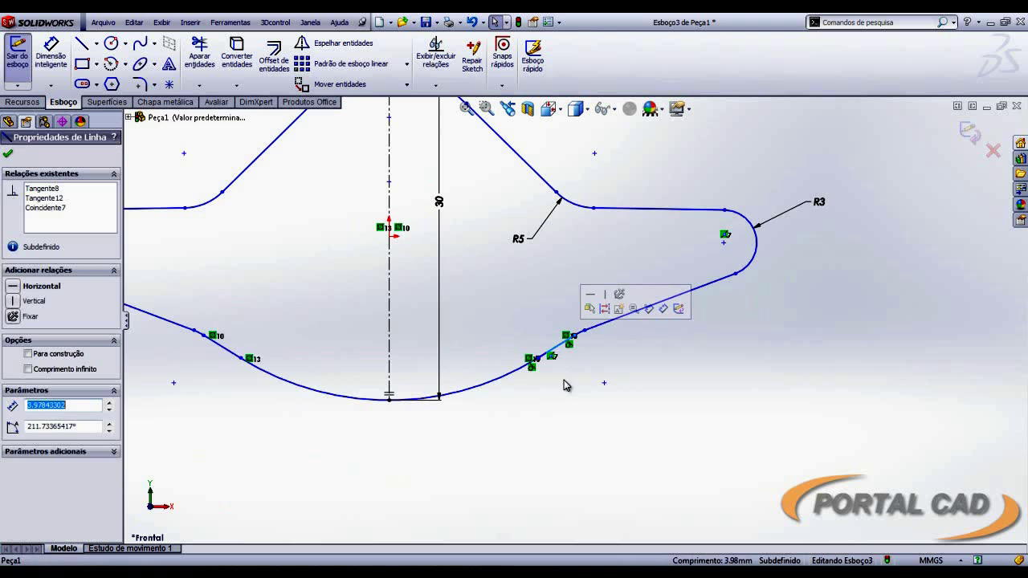
scroll(618, 309, up, 5)
click(638, 296)
mouse_move(634, 289)
mouse_down()
mouse_move(629, 302)
mouse_move(642, 298)
mouse_up()
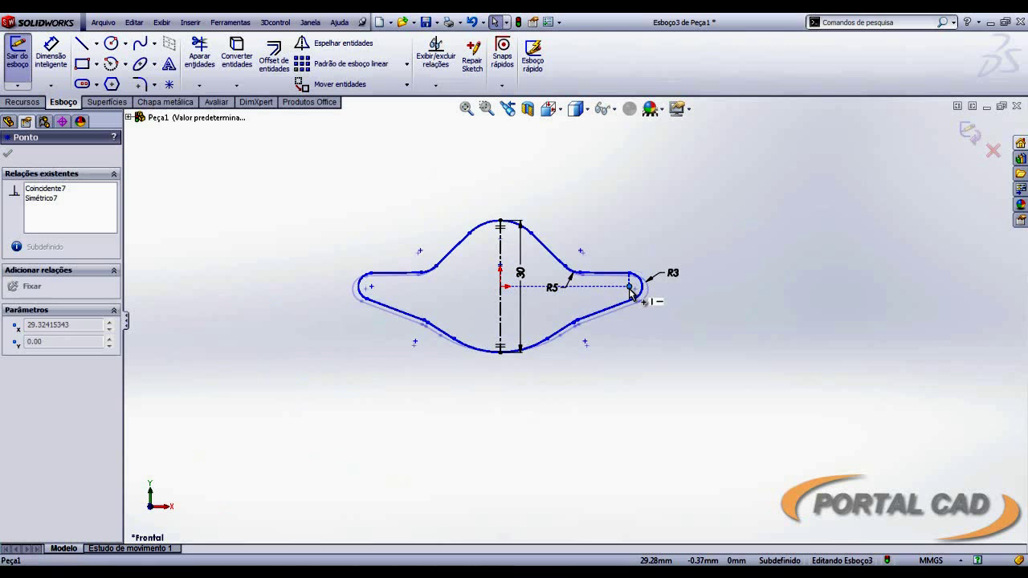
click(640, 346)
Move the 30 mm height dimension to the bracket's left side and return to Front view.
scroll(483, 280, down, 5)
middle_drag(483, 281, 517, 292)
drag(549, 281, 194, 253)
click(281, 385)
key(ctrl+1)
scroll(610, 333, down, 2)
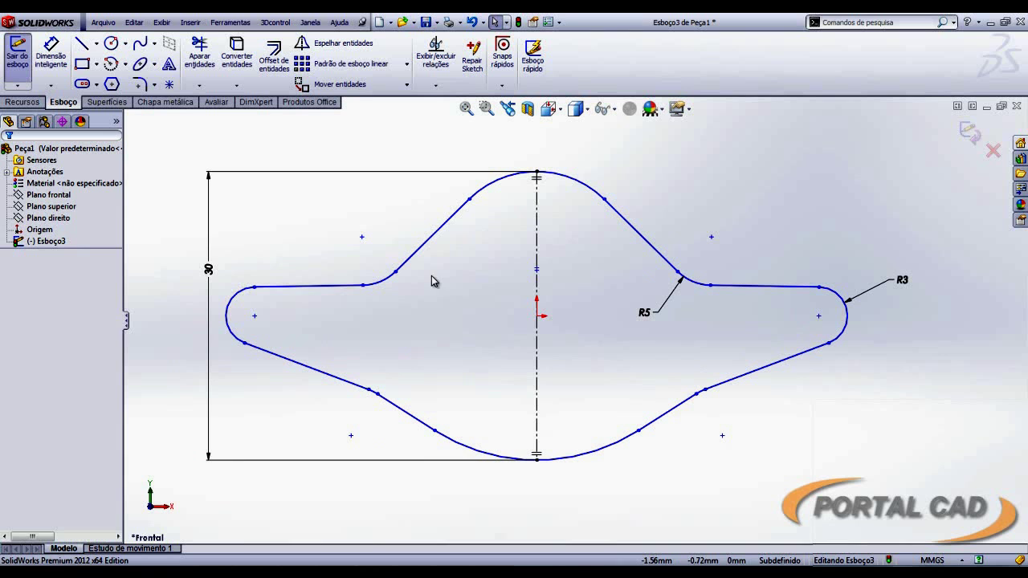
Draw a full circle centred on the origin with a centre-point arc.
click(111, 63)
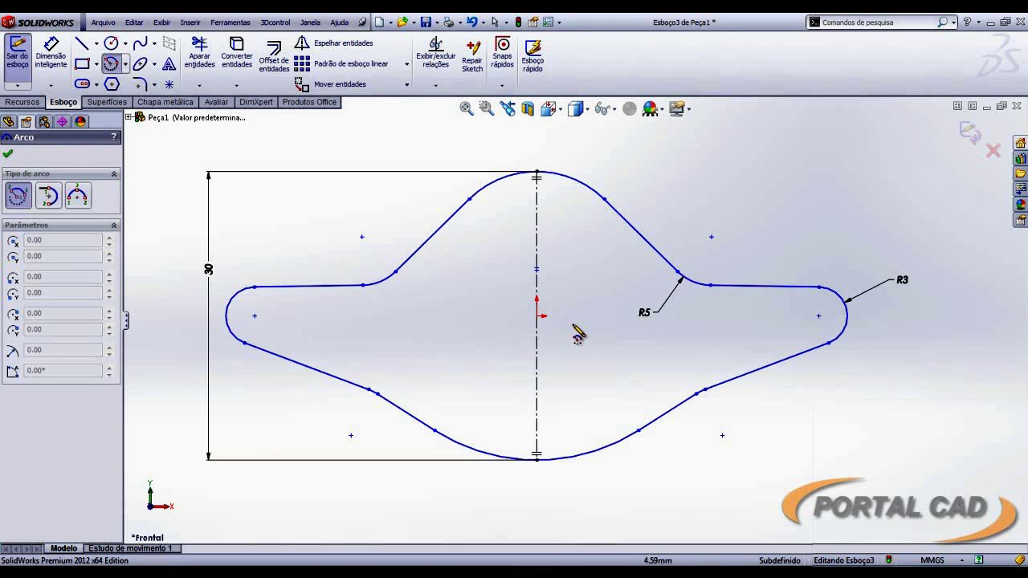
click(537, 316)
click(537, 209)
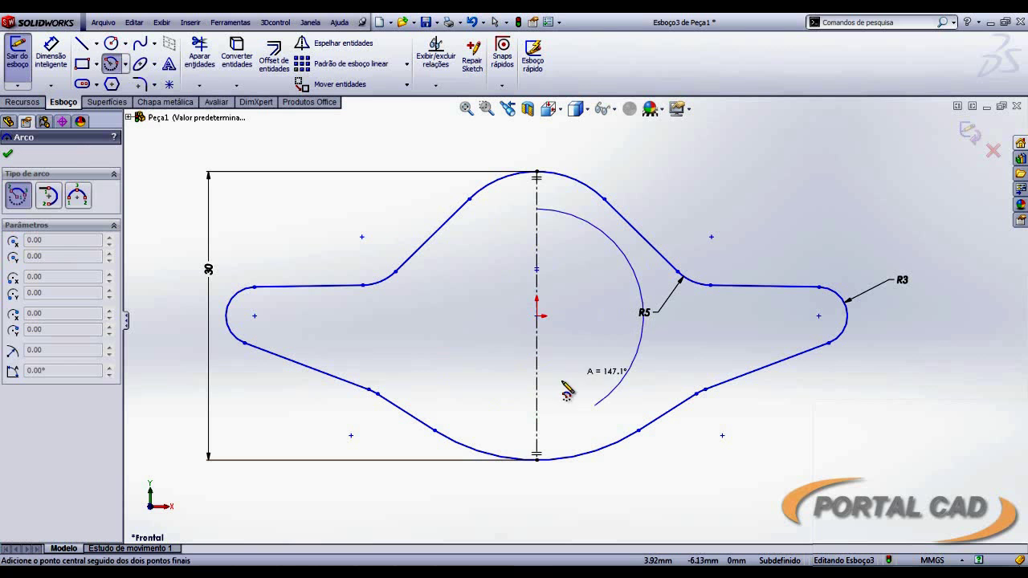
click(537, 420)
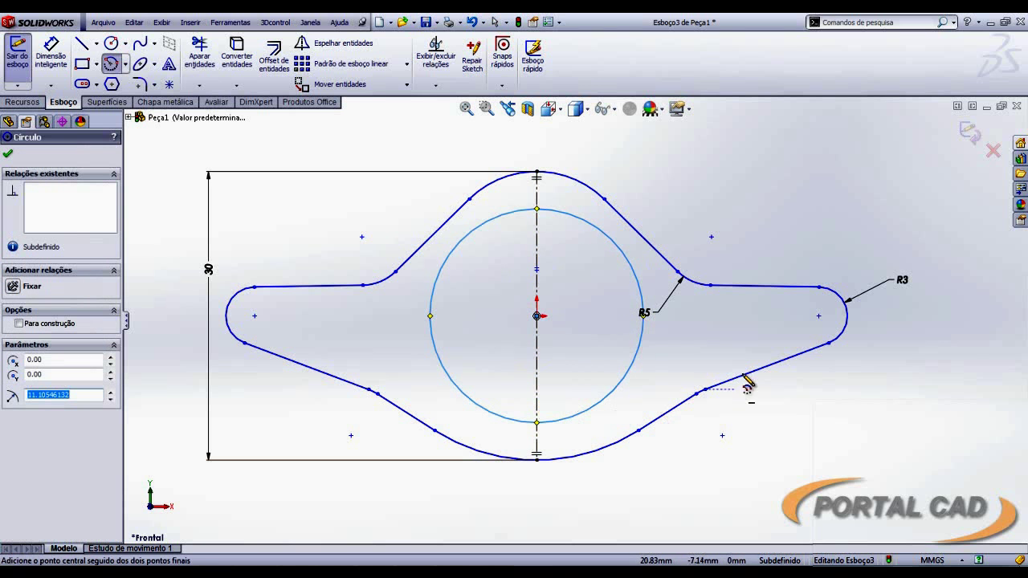
Place a six-sided polygon hole in the right lobe, mirrored to the left, and fit the view.
click(111, 84)
click(817, 316)
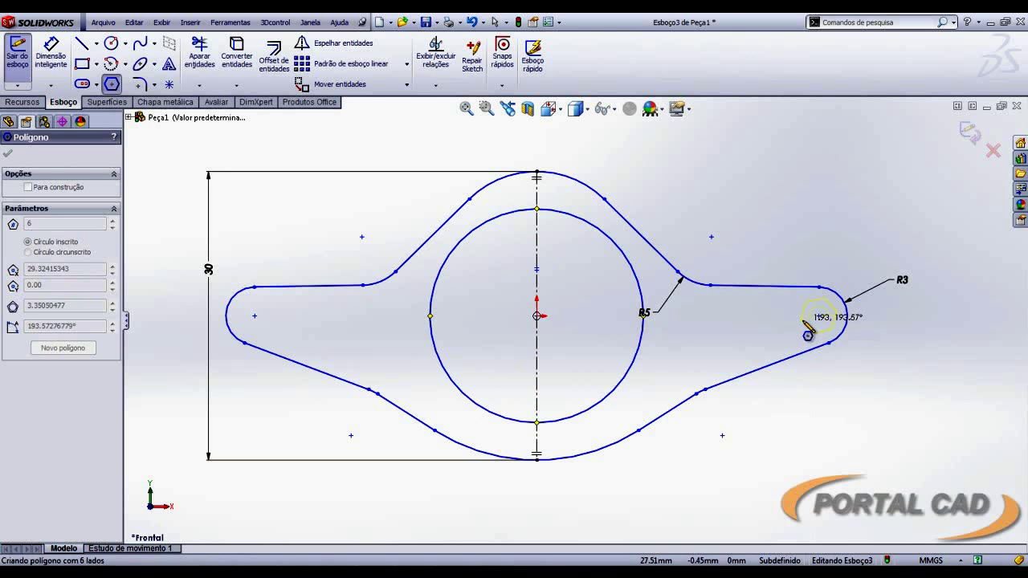
click(805, 318)
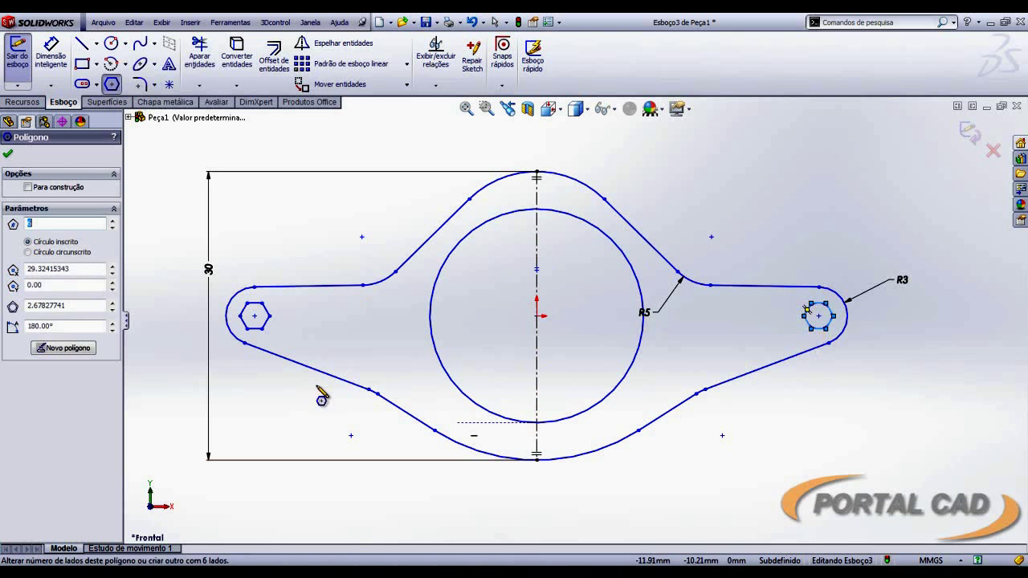
key(Escape)
key(f)
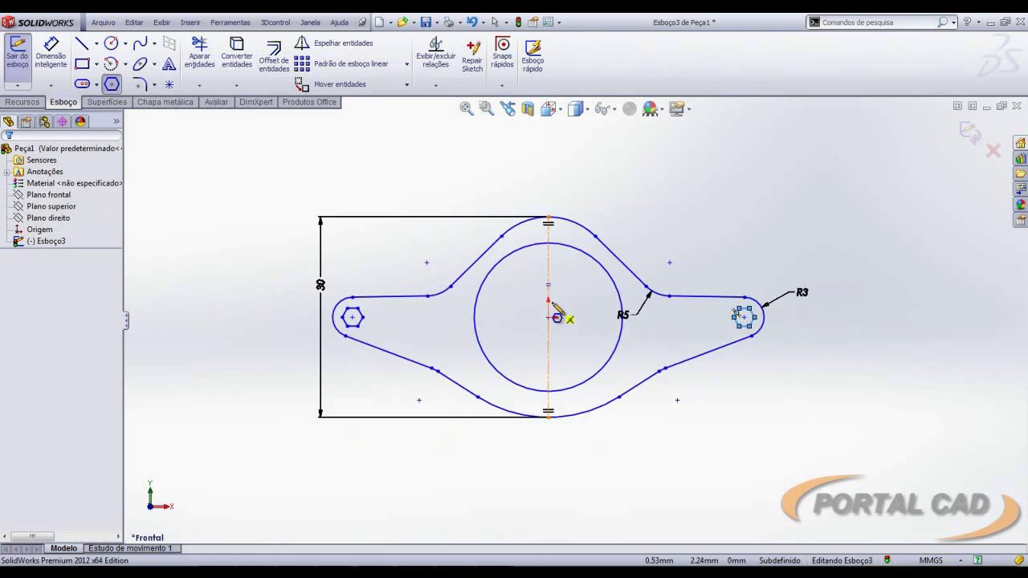
scroll(683, 341, down, 2)
Drag the arm-tip point up and right so both mirrored upper arms lengthen.
scroll(620, 322, up, 3)
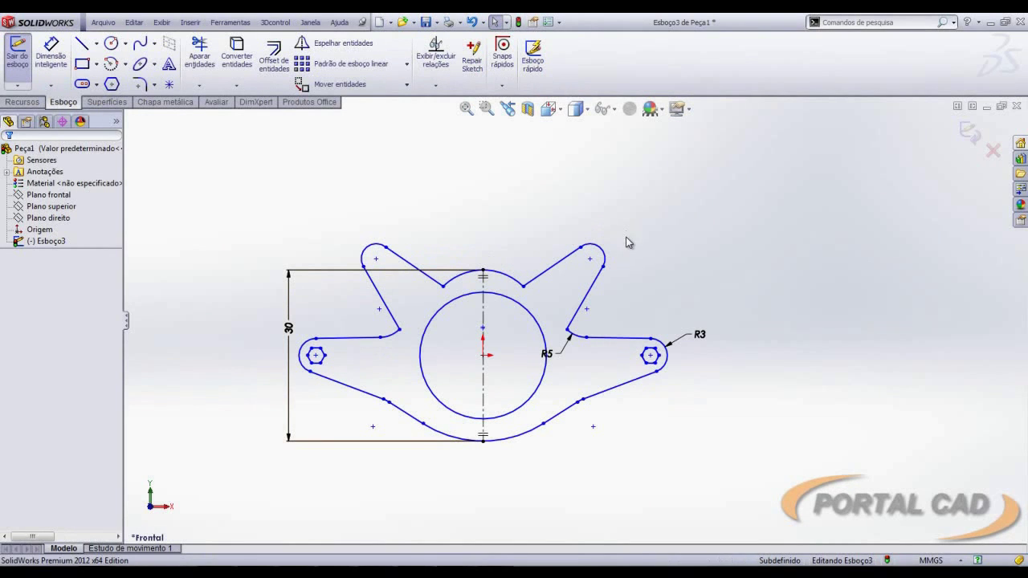
mouse_move(591, 258)
mouse_down()
mouse_move(617, 252)
mouse_move(604, 222)
mouse_up()
scroll(604, 320, down, 3)
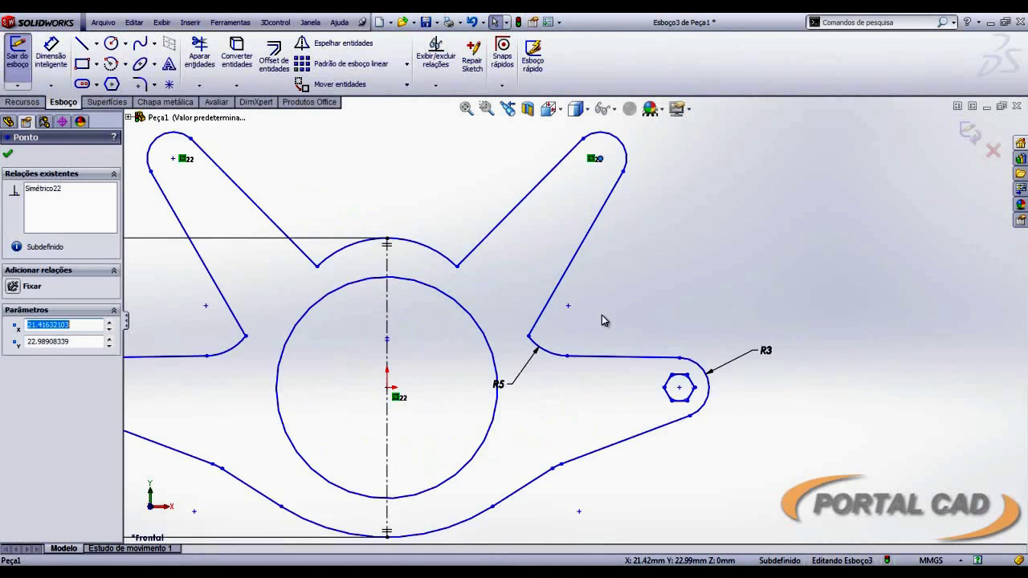
scroll(604, 321, down, 2)
Add 2 mm sketch fillets to the right, then the left, arm-to-lobe corner vertices.
click(140, 84)
click(512, 341)
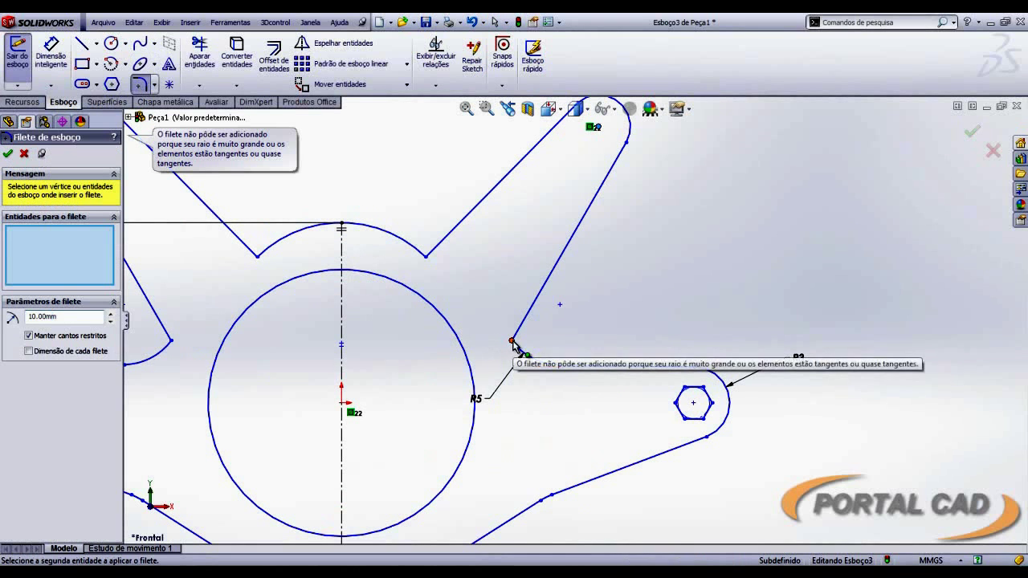
click(520, 353)
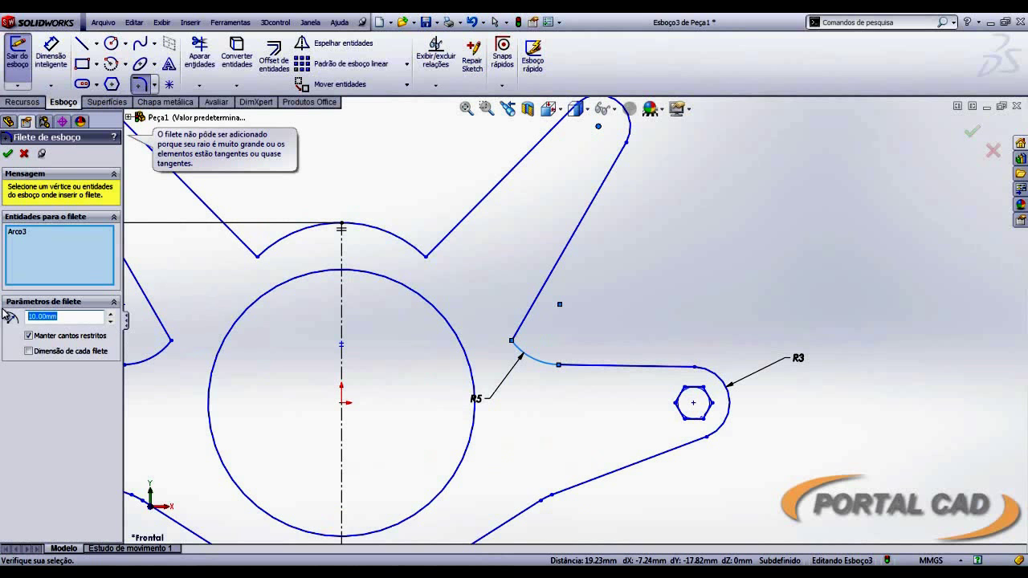
text(2)
key(Return)
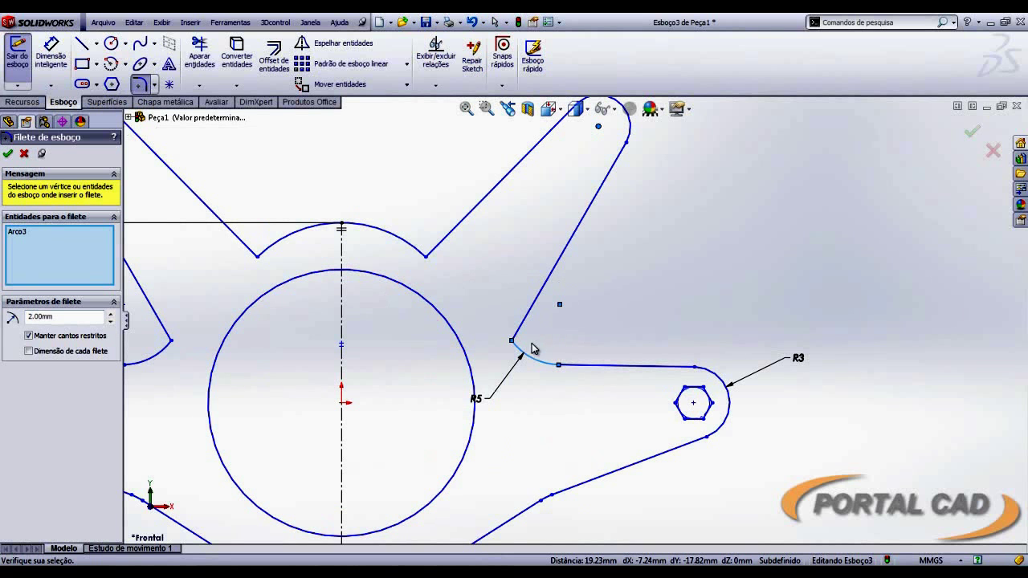
click(518, 341)
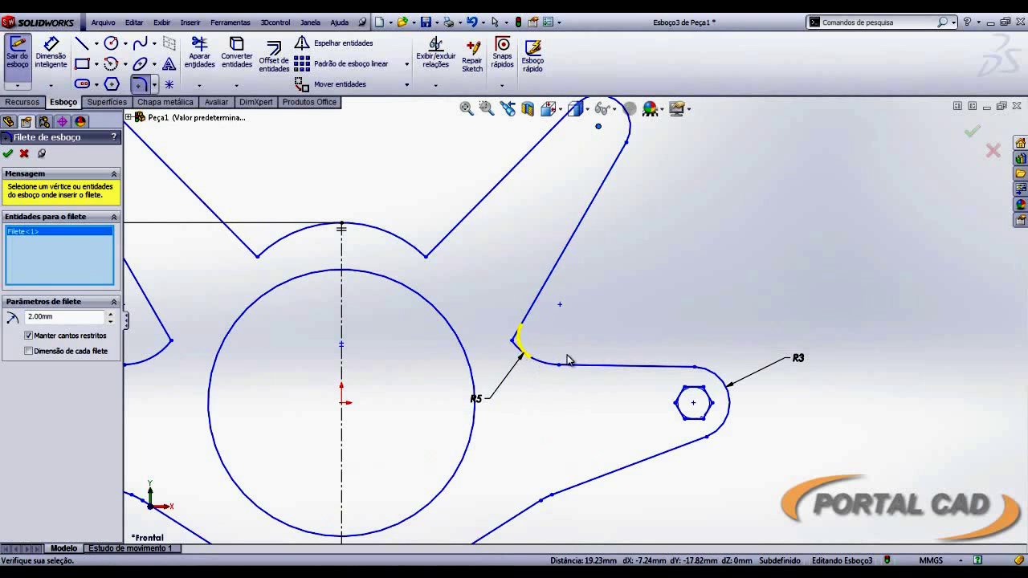
scroll(614, 343, up, 3)
click(8, 155)
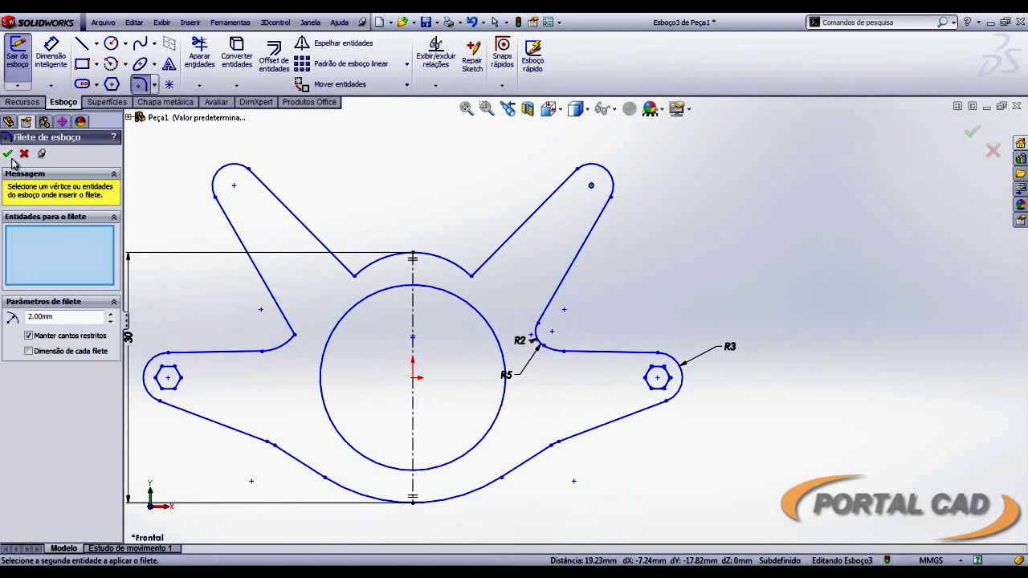
click(292, 332)
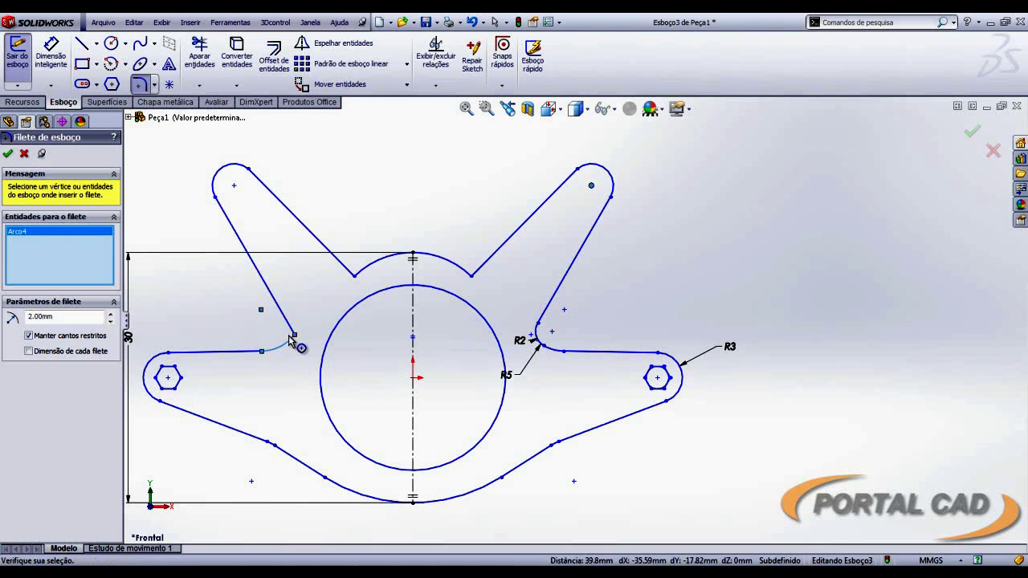
click(8, 155)
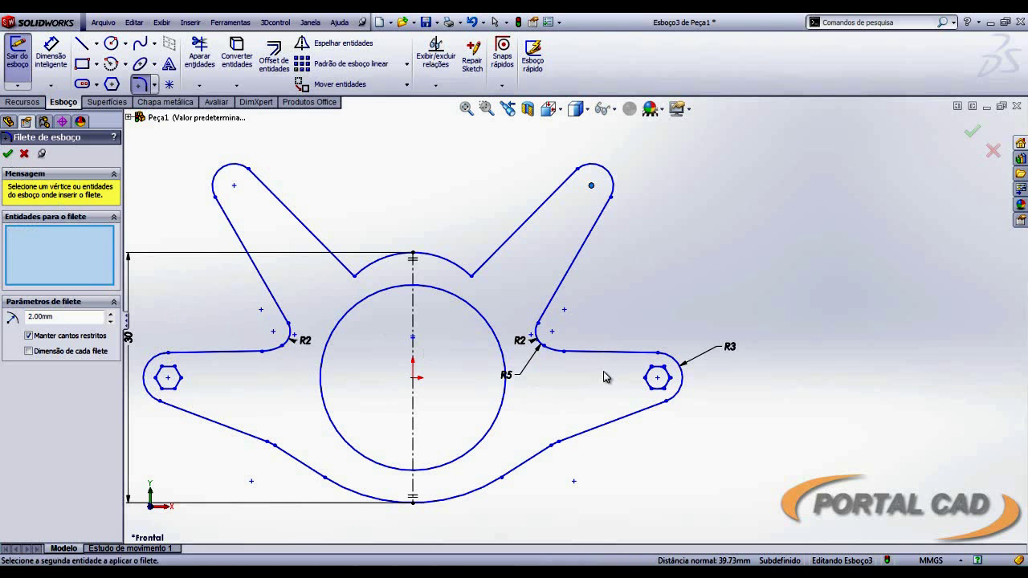
scroll(669, 312, up, 2)
scroll(634, 346, down, 1)
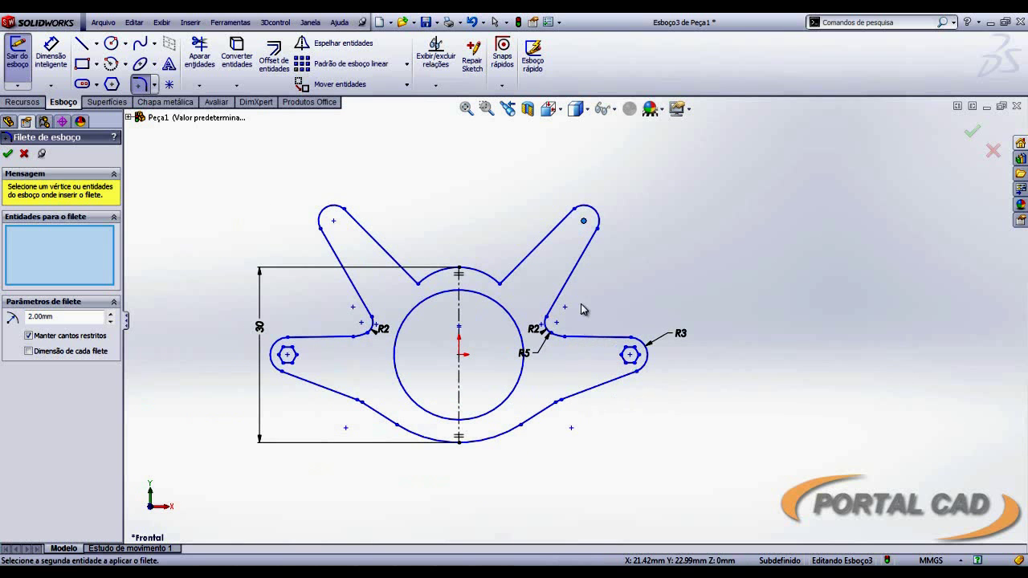
Draw a small circle centred on the right arm-tip arc centre.
click(111, 43)
scroll(620, 225, down, 3)
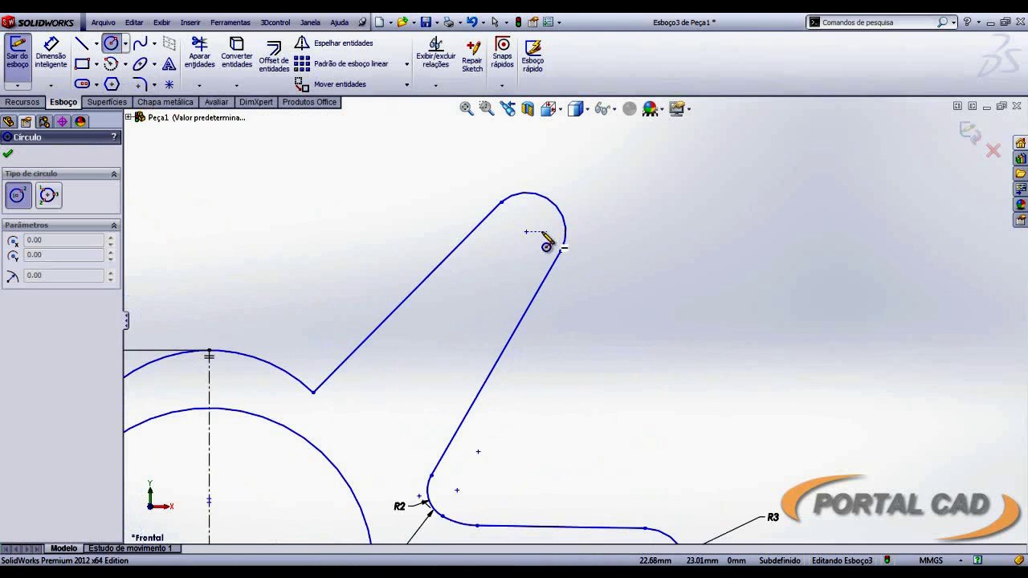
click(526, 232)
click(532, 246)
scroll(578, 327, up, 3)
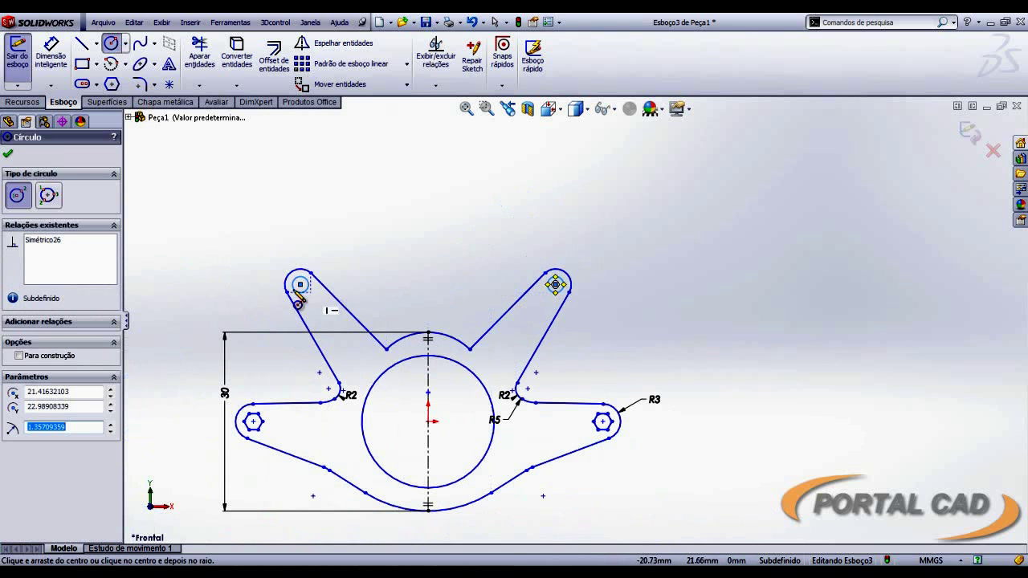
key(Escape)
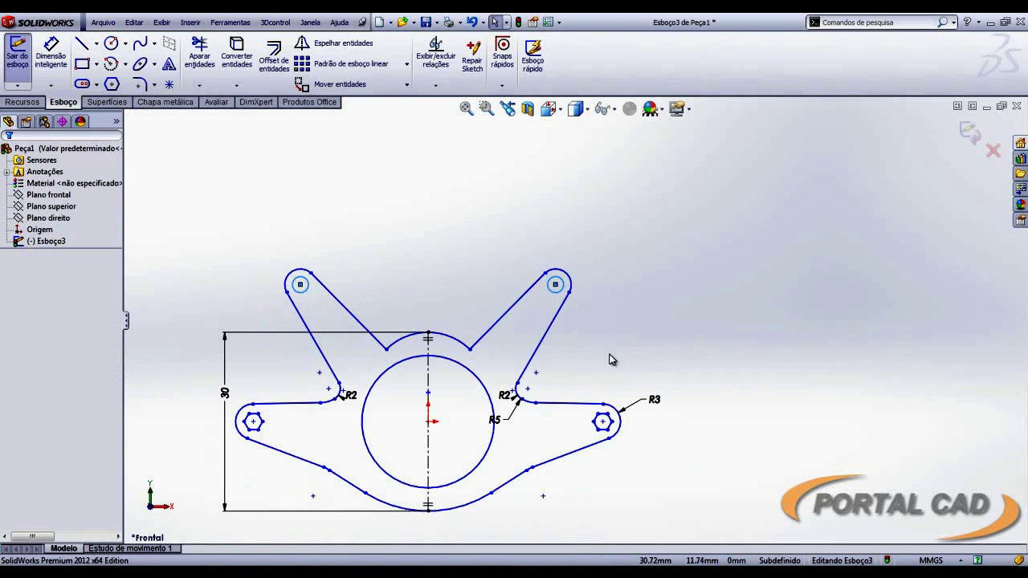
Dimension the right arm-tip centre 30 mm vertically above the origin.
key(d)
click(555, 284)
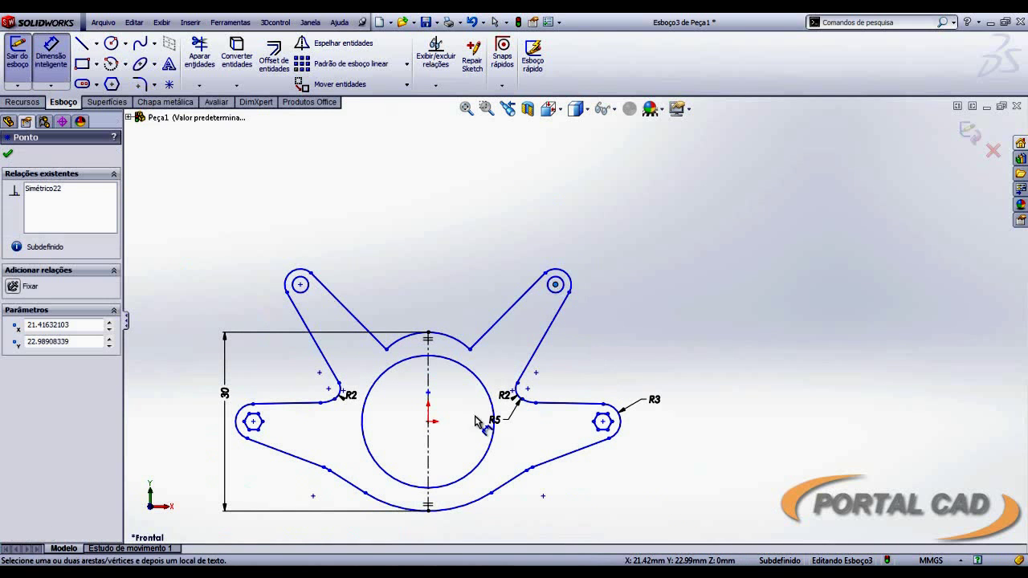
click(428, 422)
click(714, 354)
text(30)
key(Return)
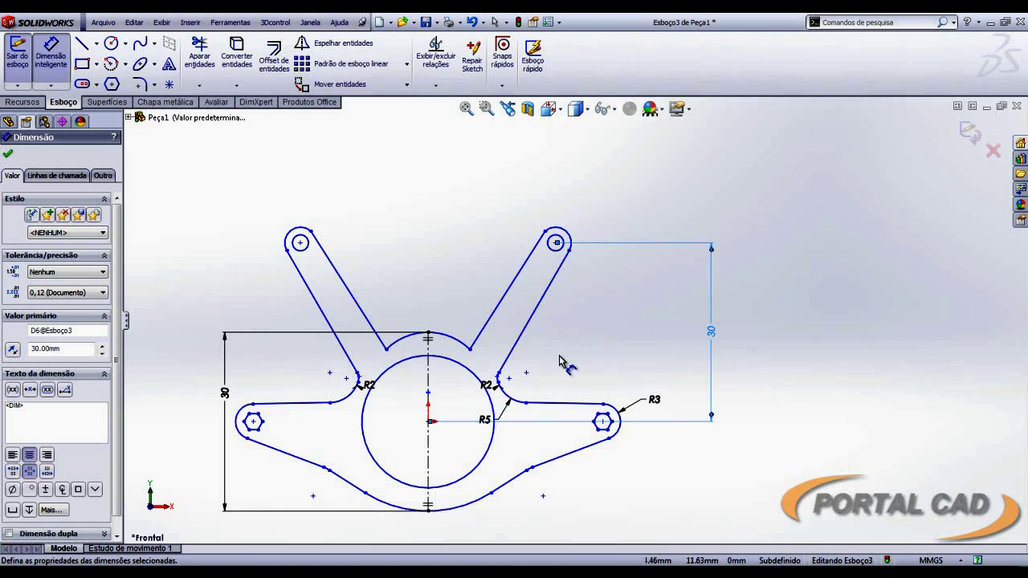
key(Escape)
click(139, 83)
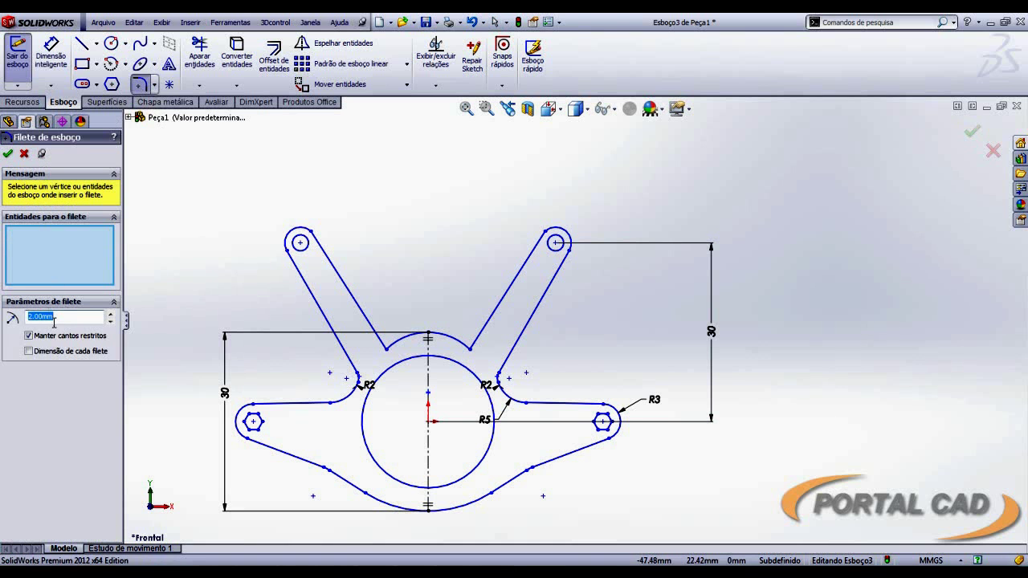
Fillet the right and left V corners at the top arc with 2 mm radius, then return to front view.
scroll(436, 359, down, 3)
click(508, 340)
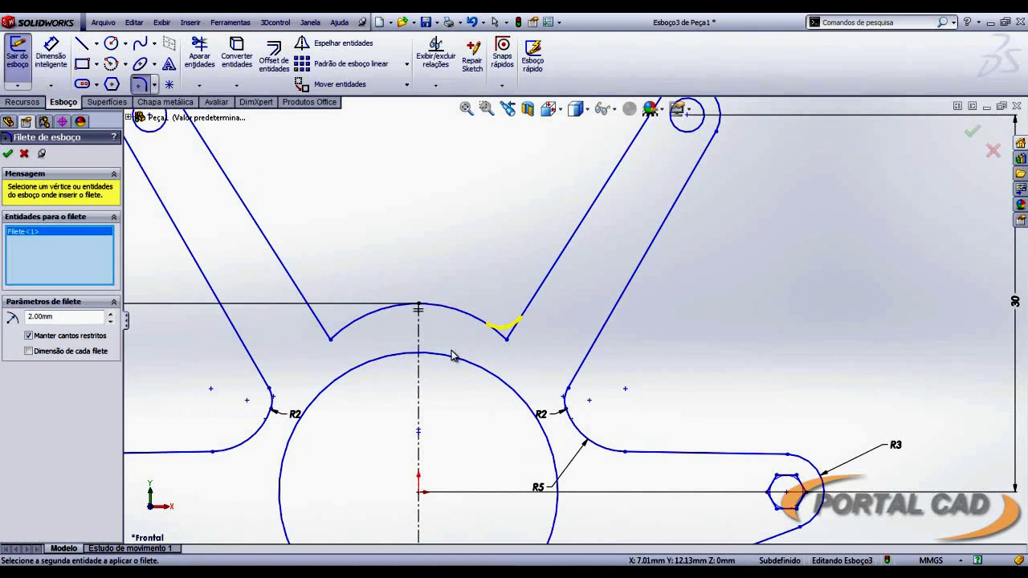
click(331, 343)
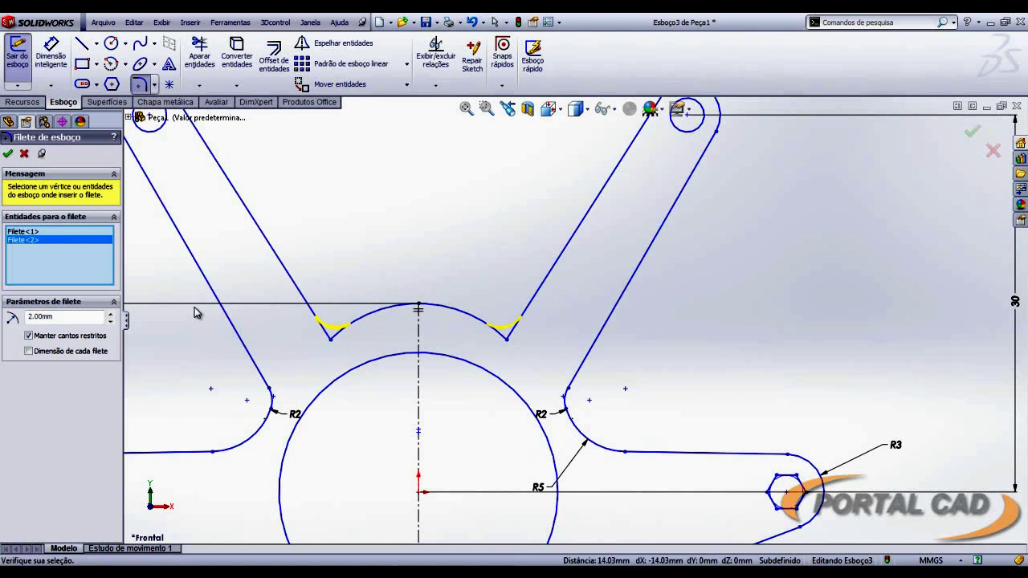
click(7, 152)
key(z)
key(z)
key(z)
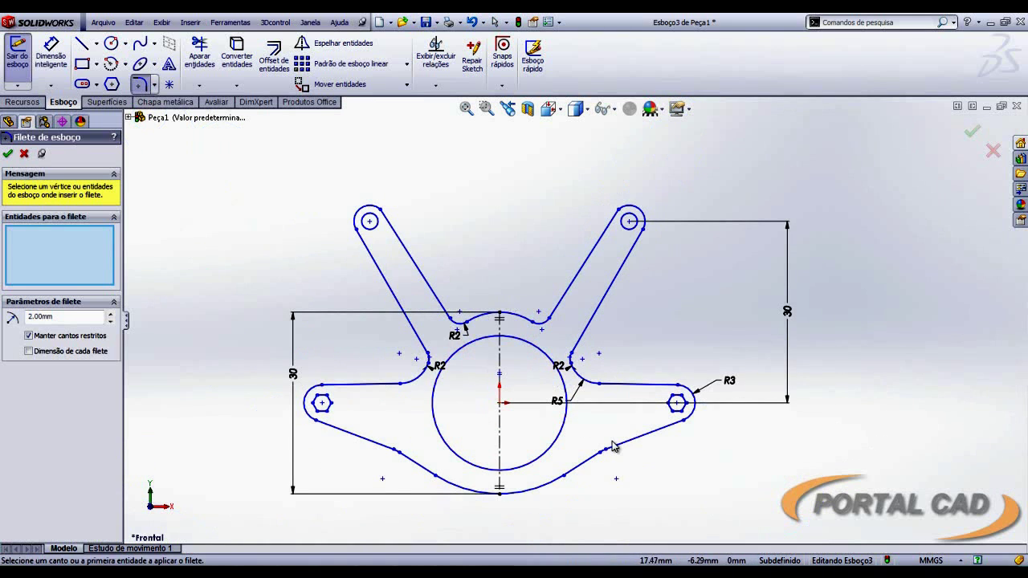
key(z)
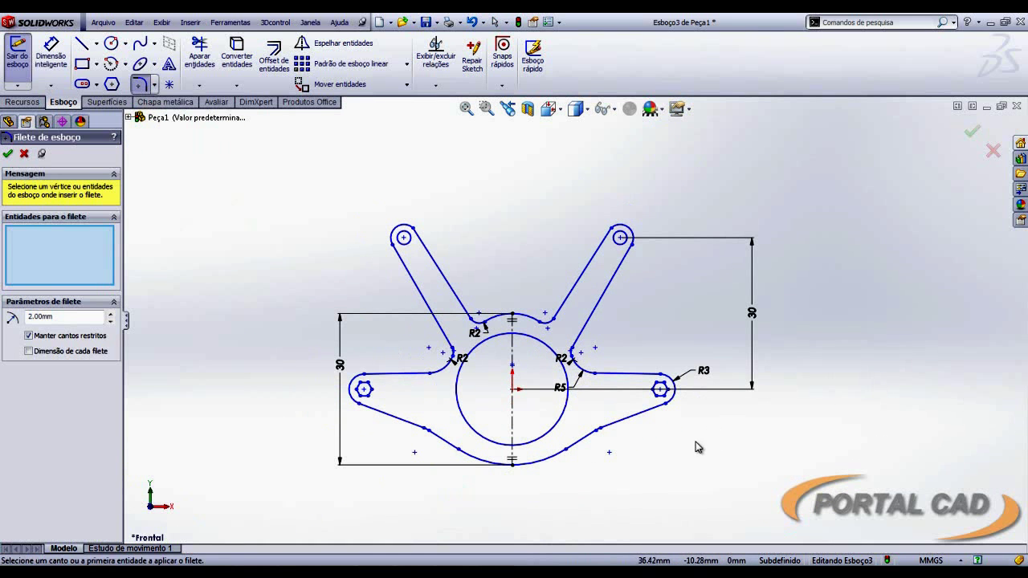
key(ctrl+8)
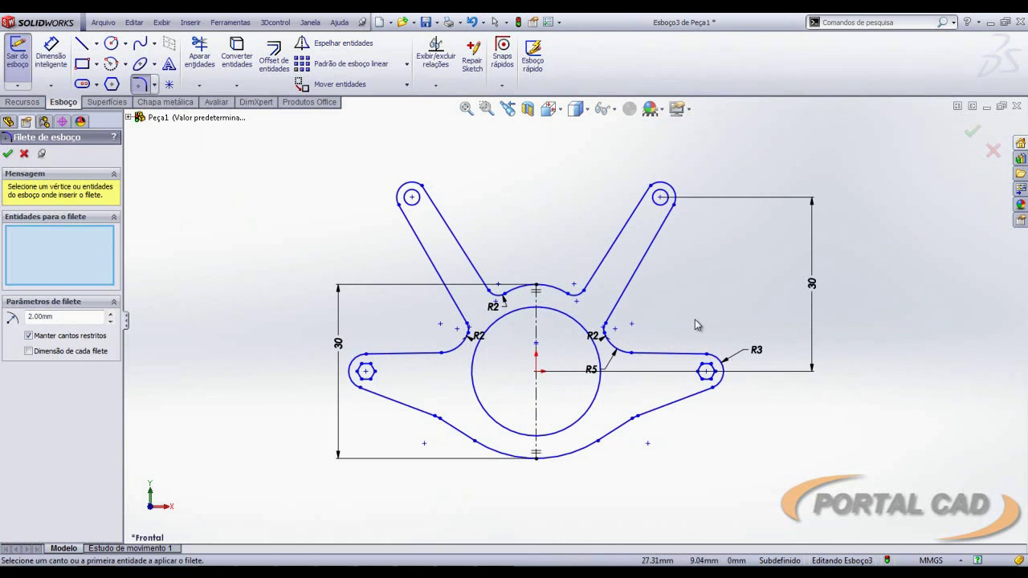
key(Escape)
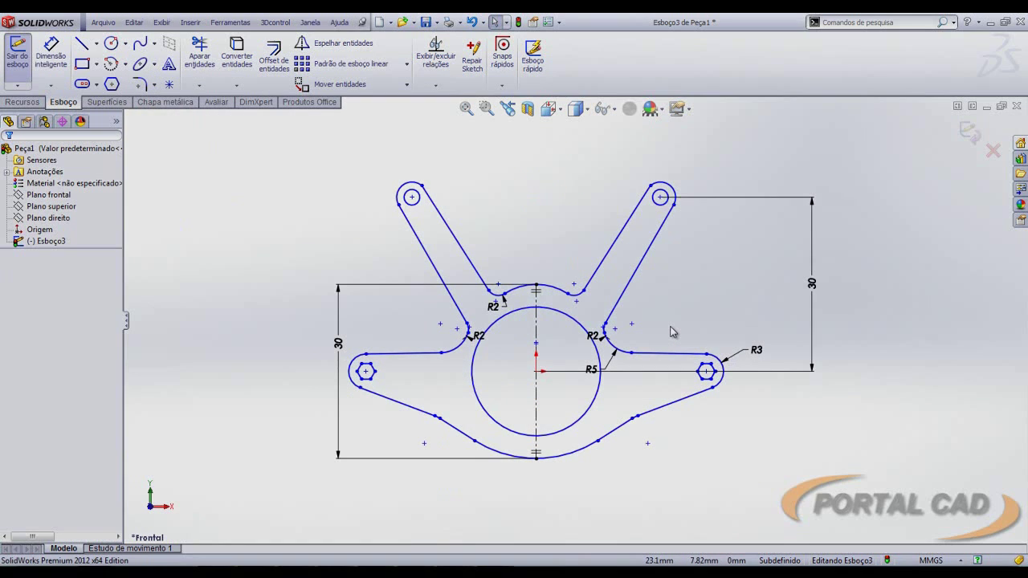